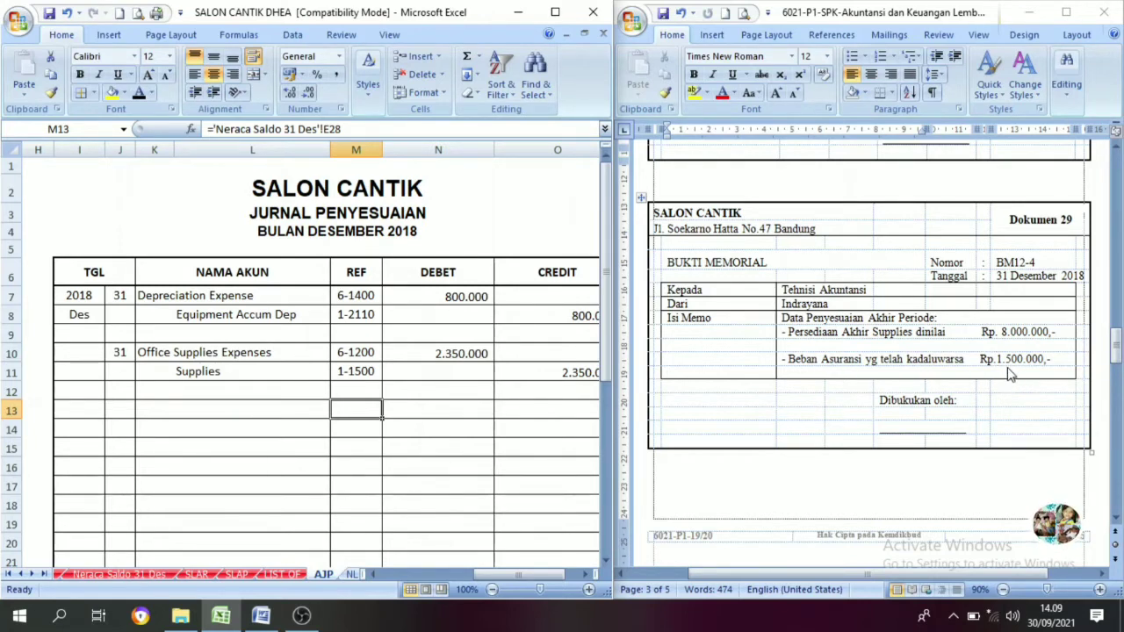
Following the memo's insurance adjustment, set the hidden date in J13, Insurance Expense in K13 and Prepaid Insurance in L14 to black text
click(989, 362)
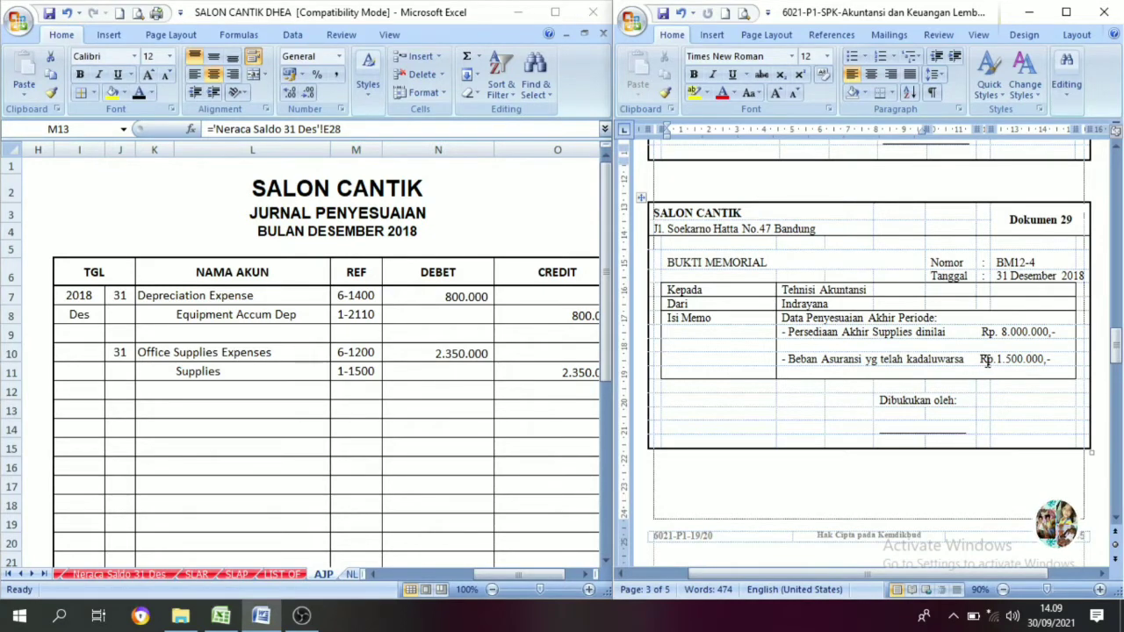
drag(980, 360, 1057, 365)
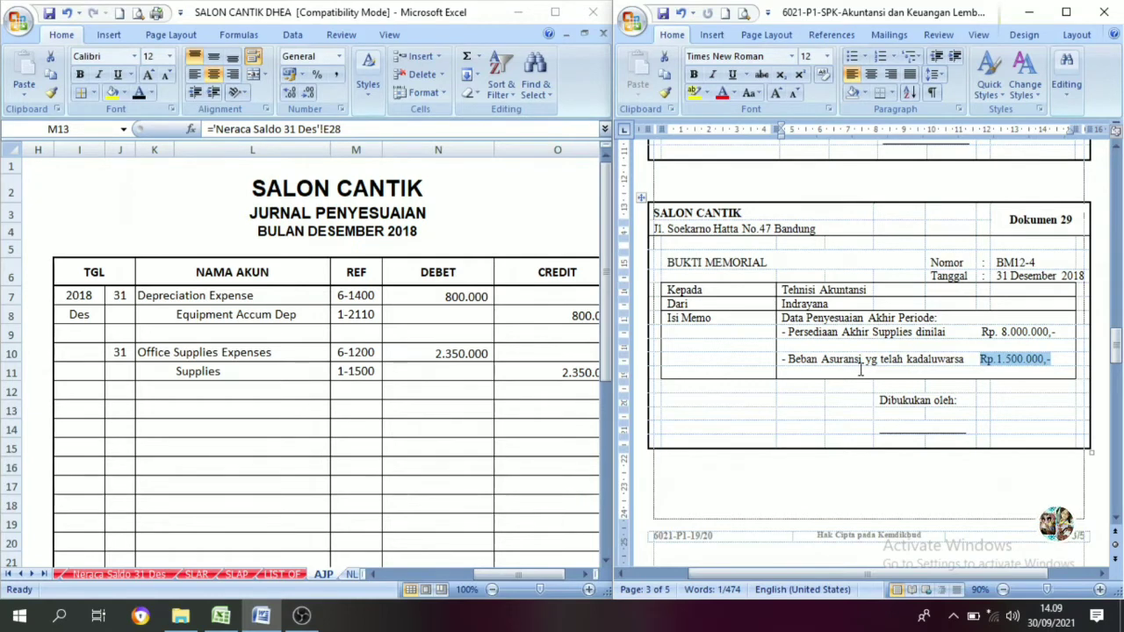
click(131, 394)
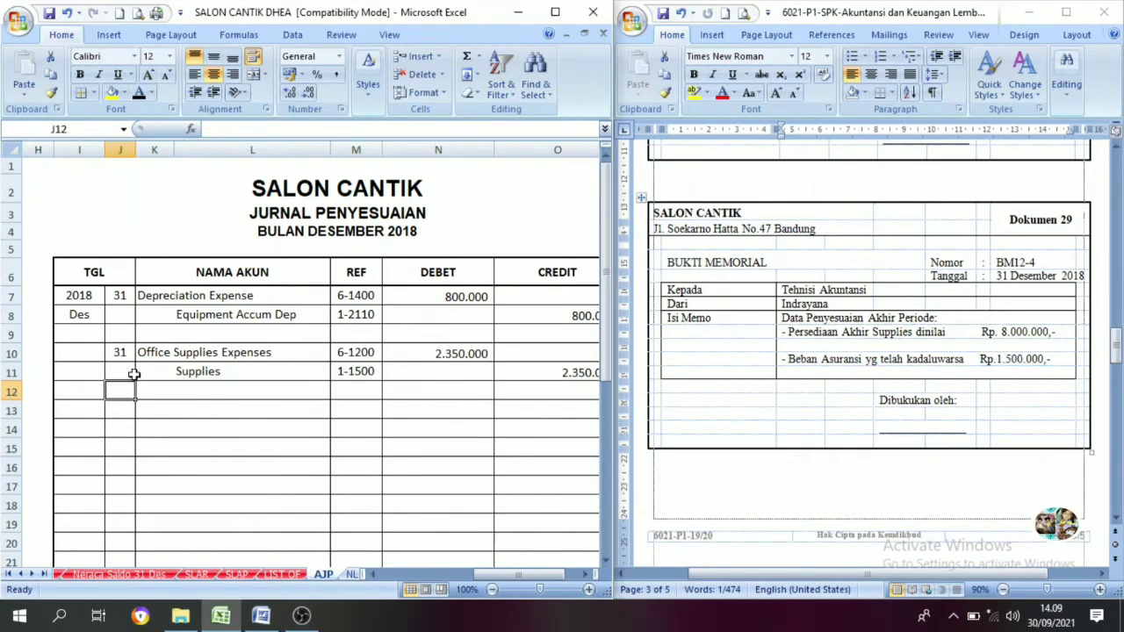
click(124, 408)
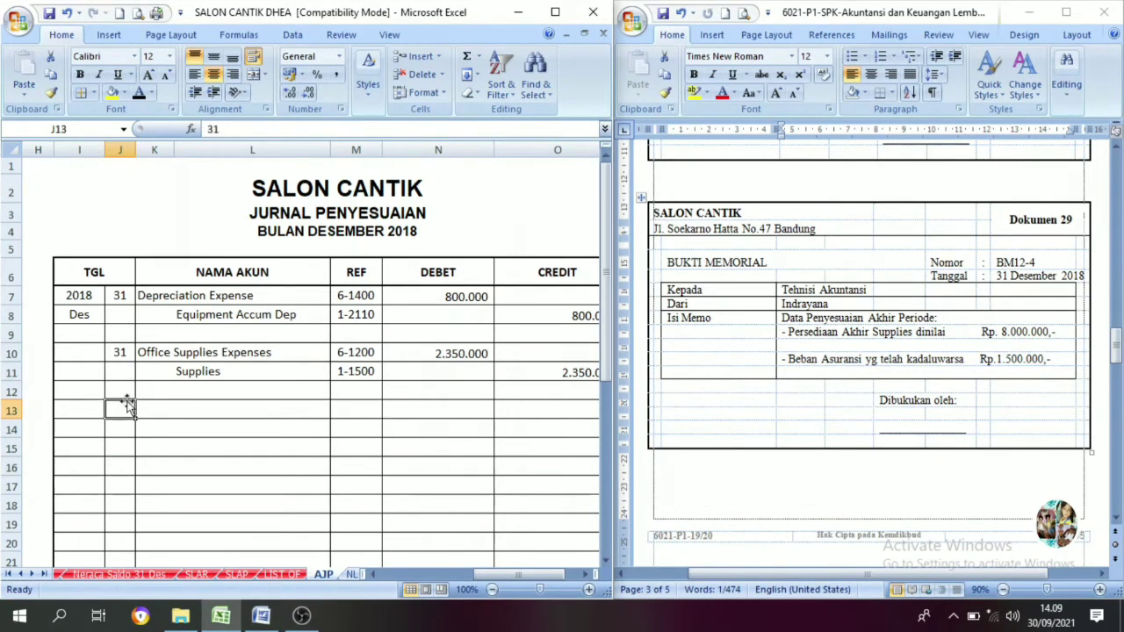
click(139, 92)
click(155, 409)
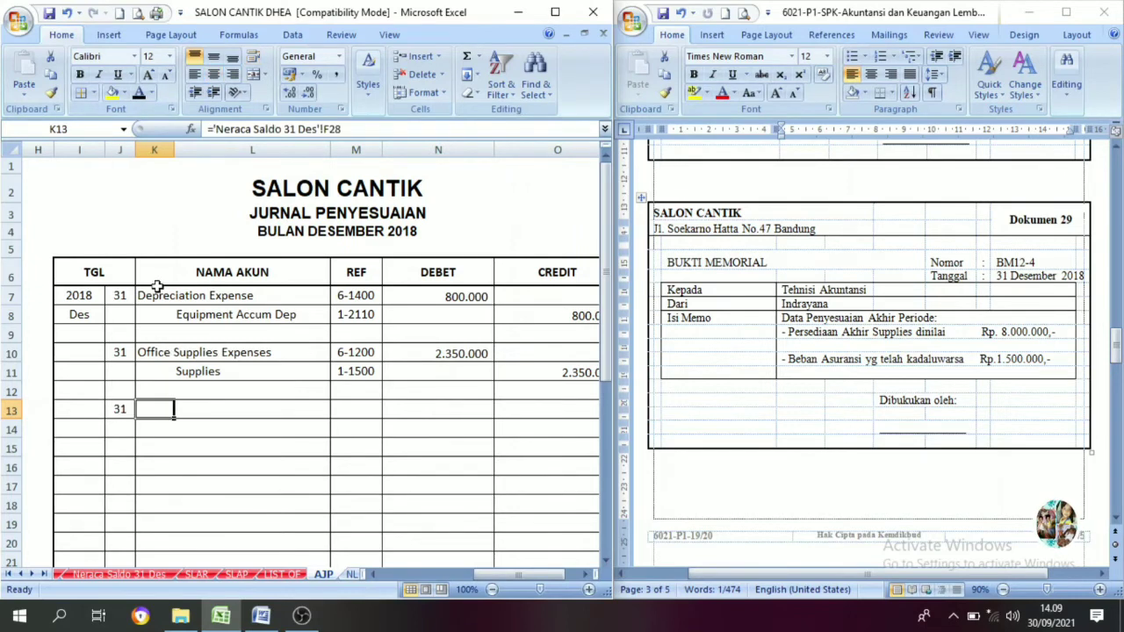
click(139, 93)
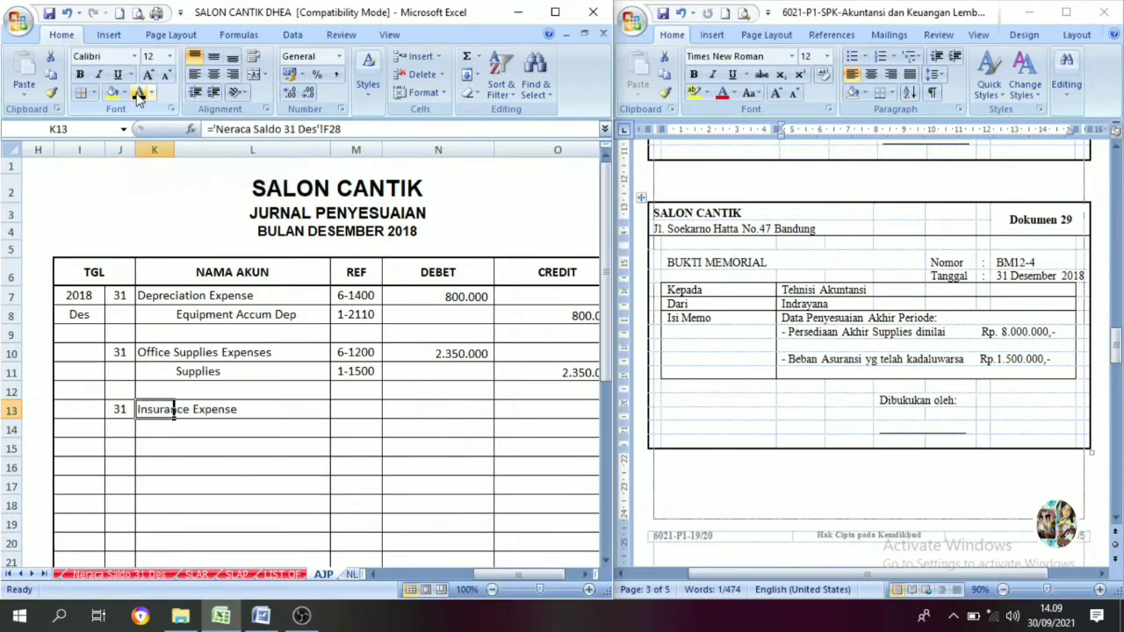
click(200, 431)
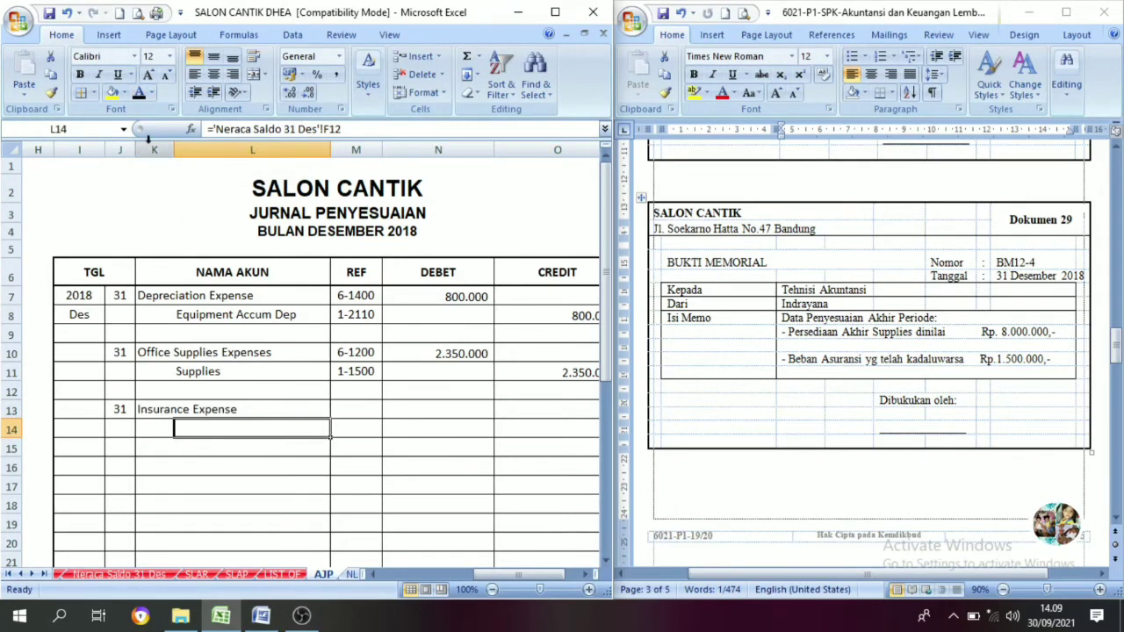
click(139, 94)
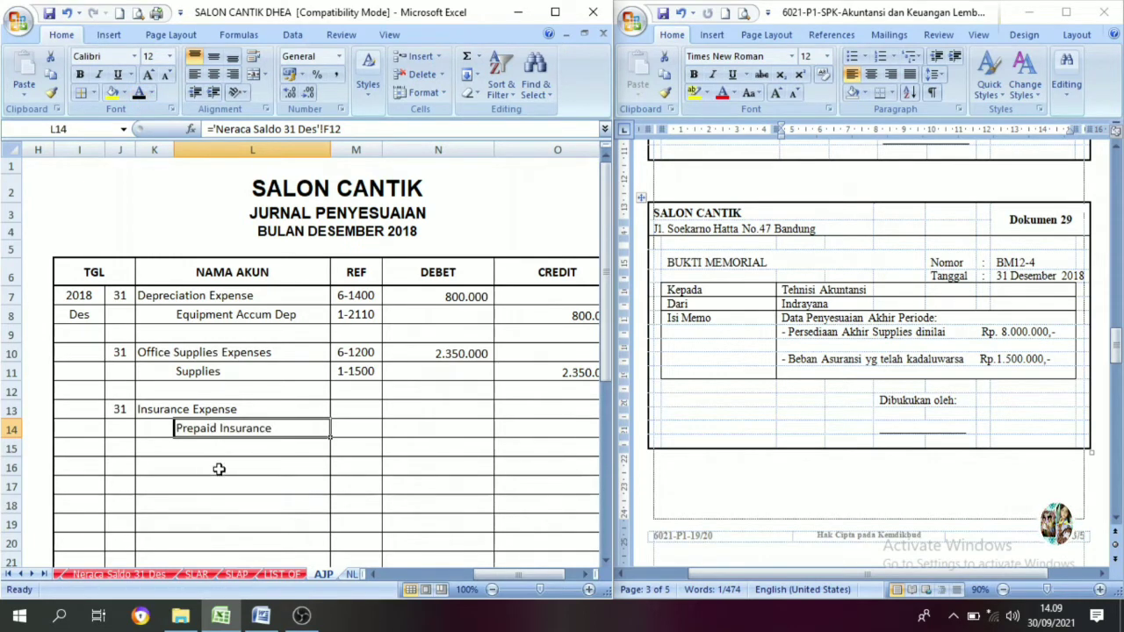
Set the hidden insurance amounts in N13:O14 and account codes in M13:M14 to black text
drag(419, 411, 500, 429)
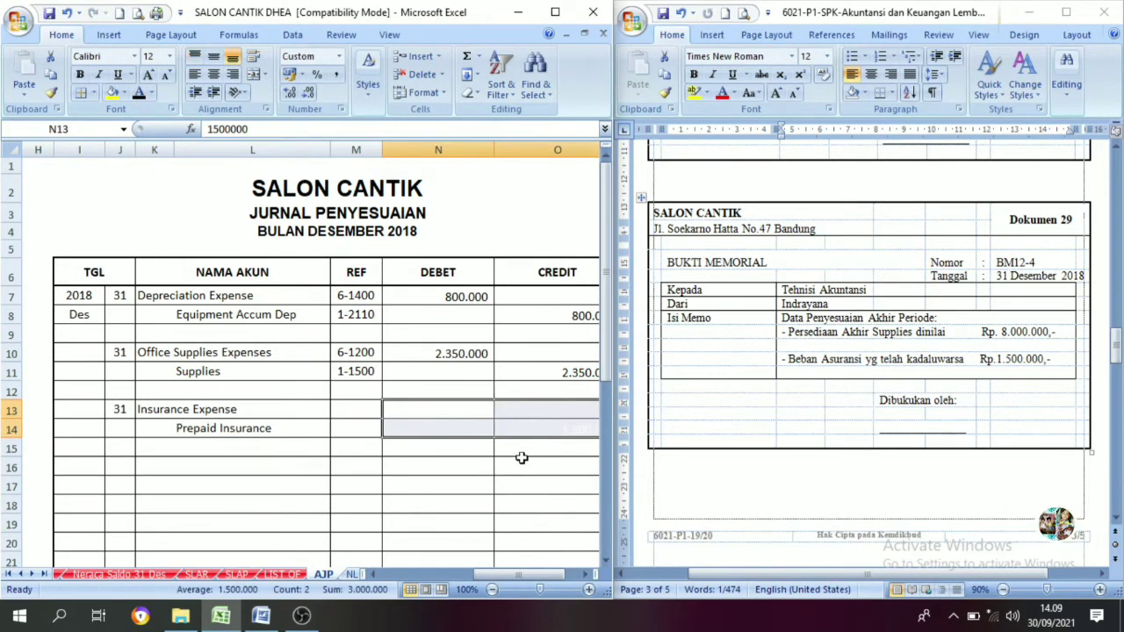
click(138, 93)
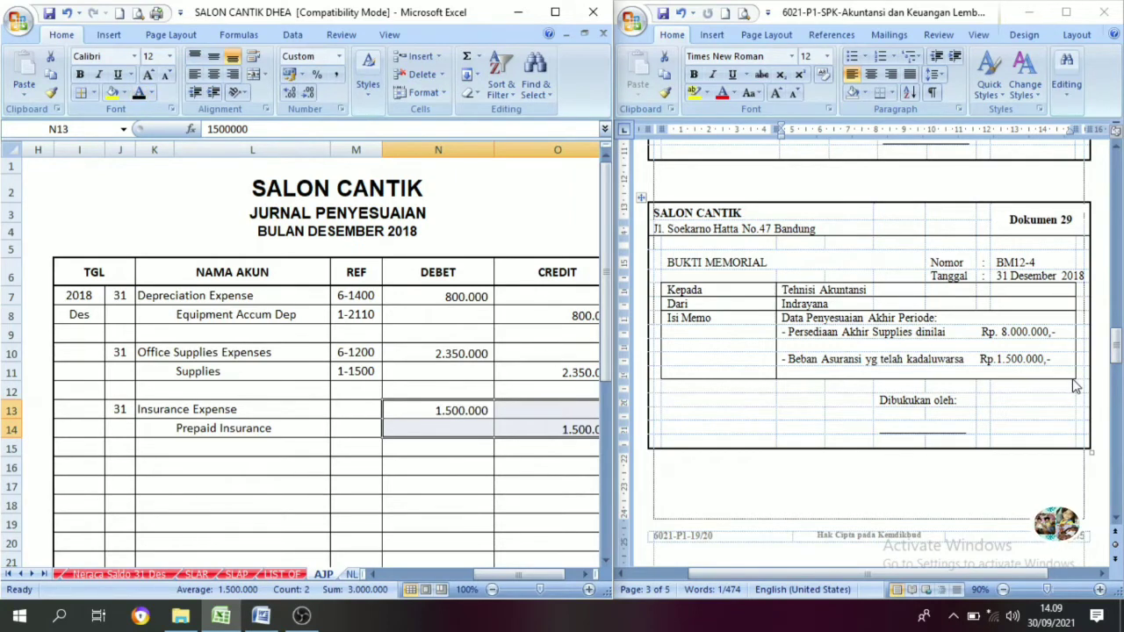
click(429, 418)
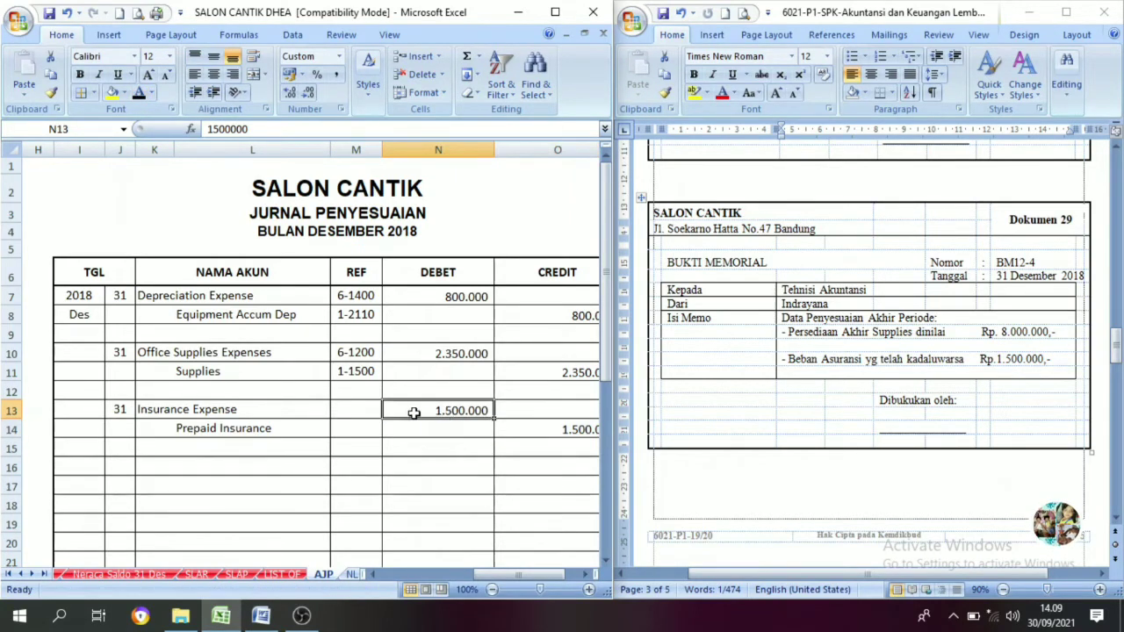
drag(354, 412, 359, 428)
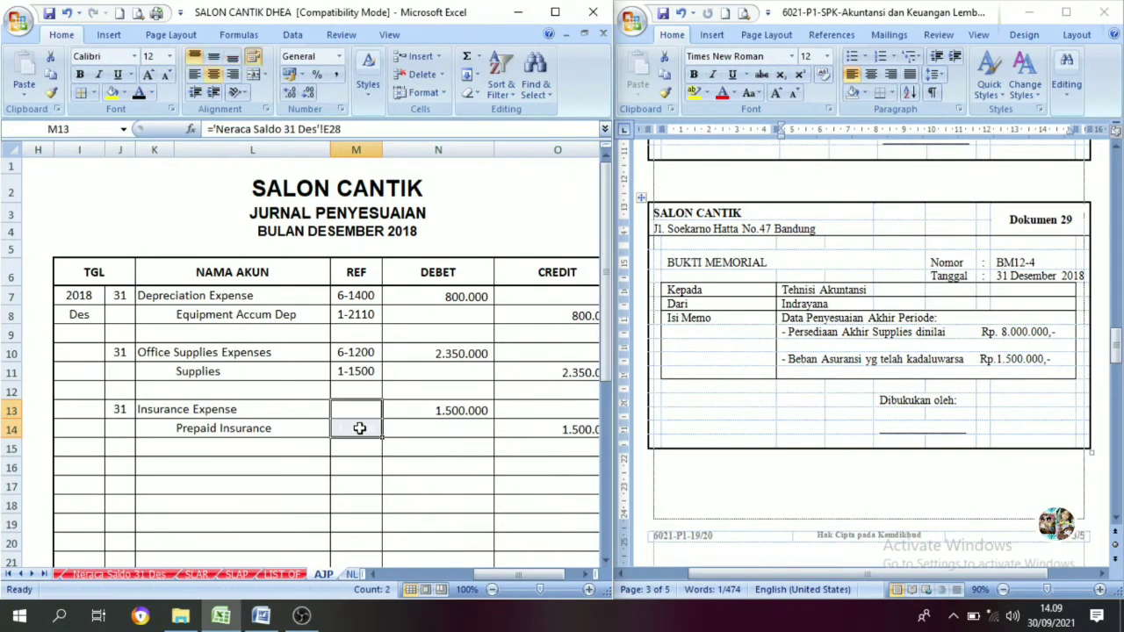
click(138, 93)
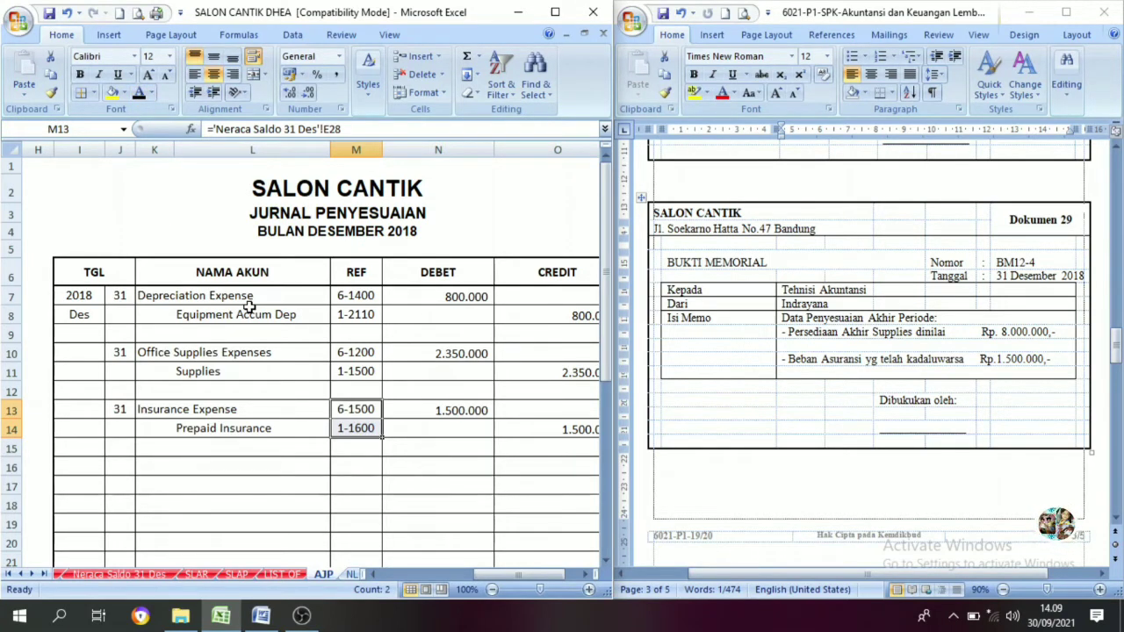
Check the Word document for further adjustment memos, and maximize the Excel window to show the full adjusting journal
scroll(713, 437, down, 5)
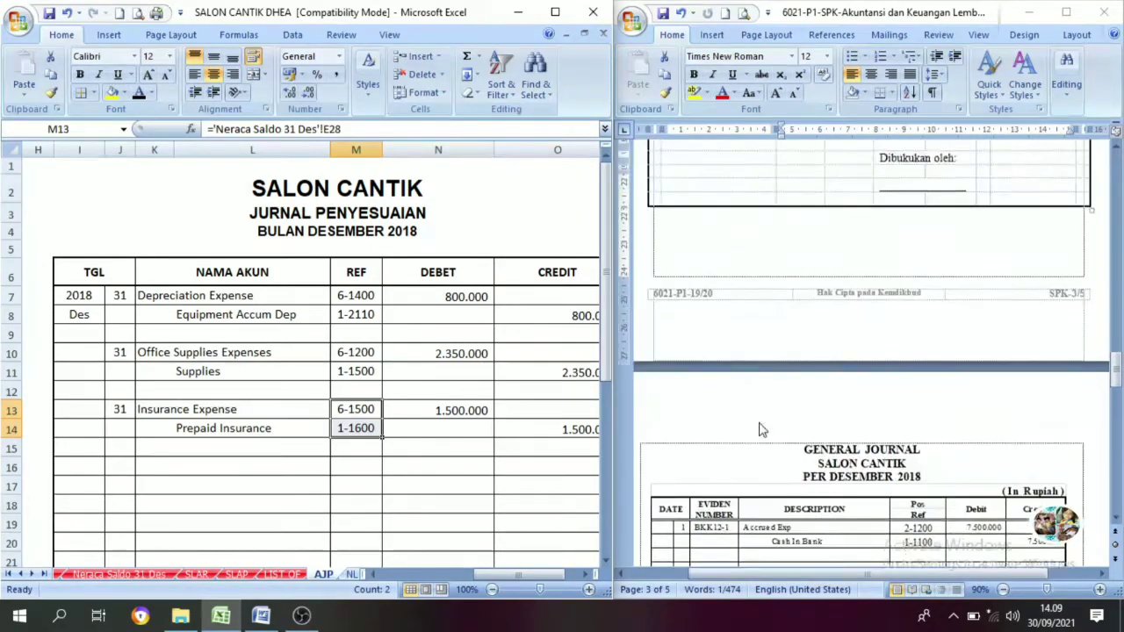
scroll(760, 429, up, 8)
scroll(758, 424, up, 5)
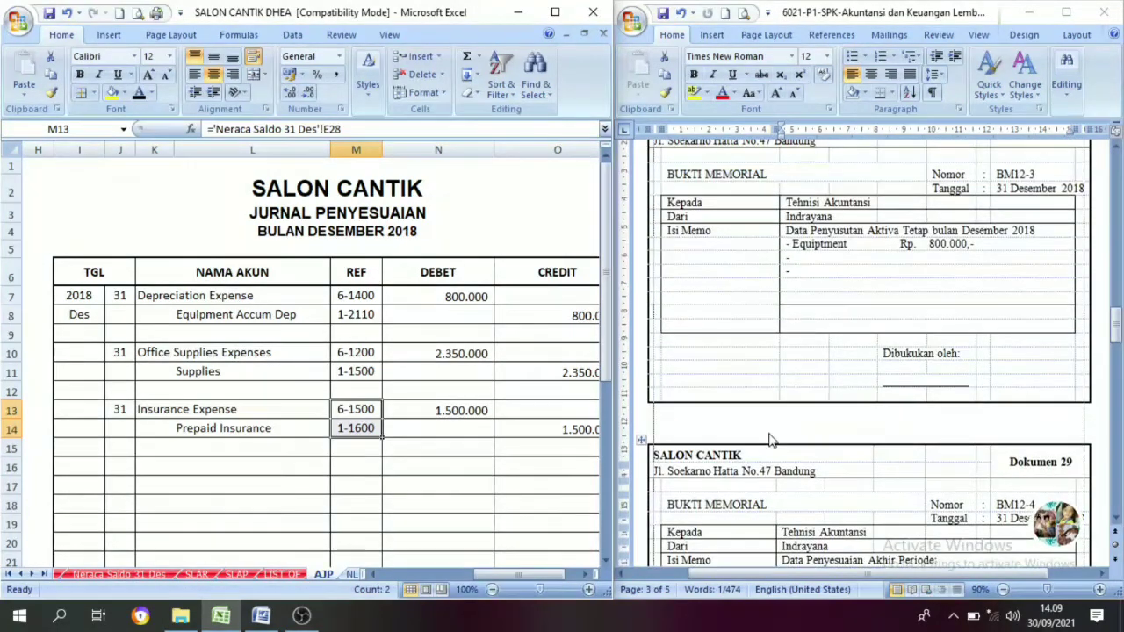
scroll(763, 431, down, 3)
click(554, 12)
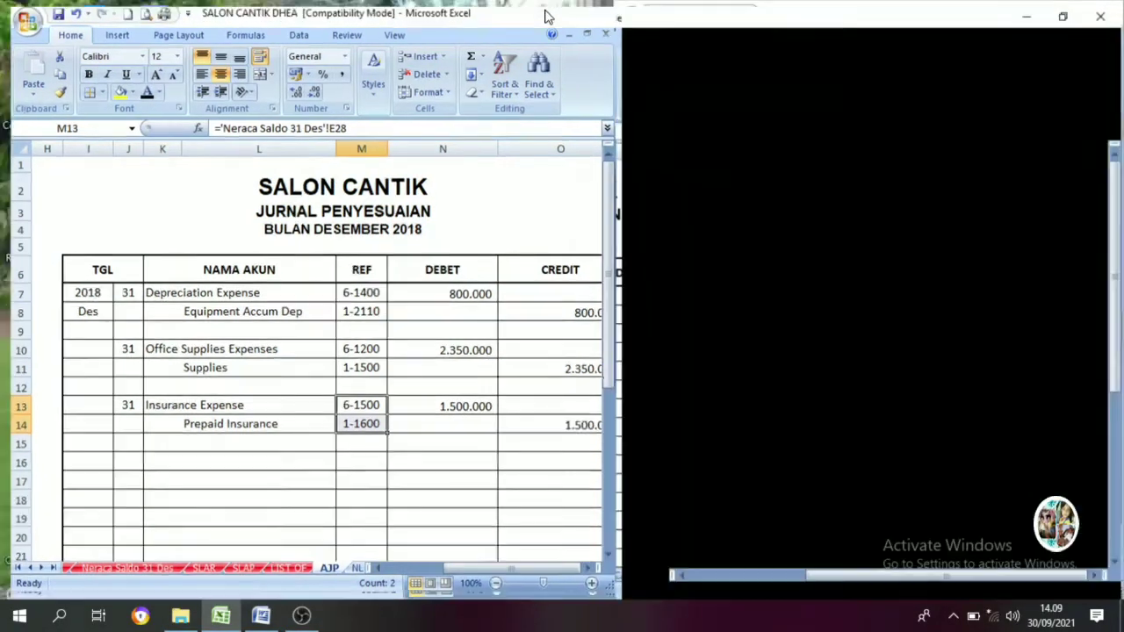
drag(818, 577, 717, 579)
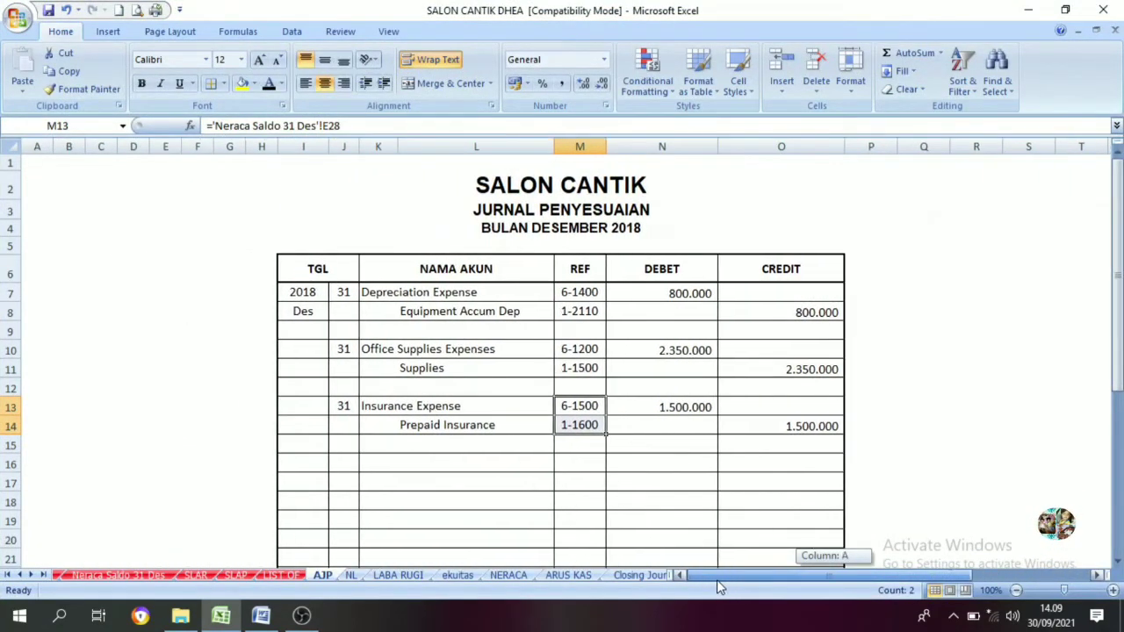
Set the hidden debit and credit totals in the Jumlah row, N25:O25, to black text
click(668, 446)
scroll(667, 446, down, 7)
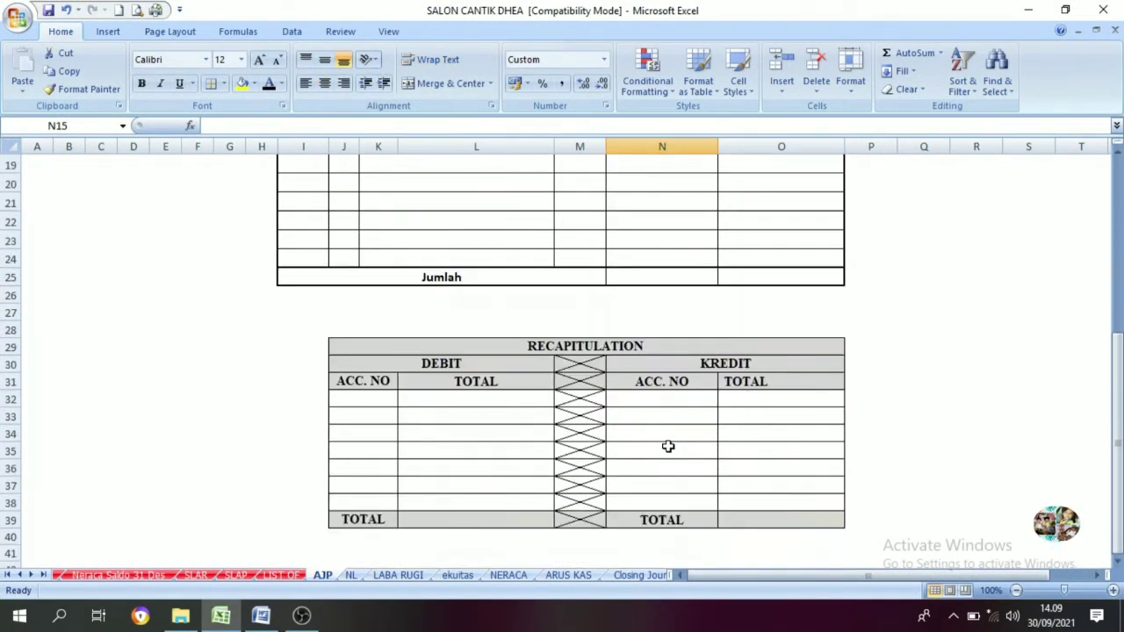
scroll(667, 446, up, 6)
scroll(667, 446, down, 2)
drag(669, 446, 725, 445)
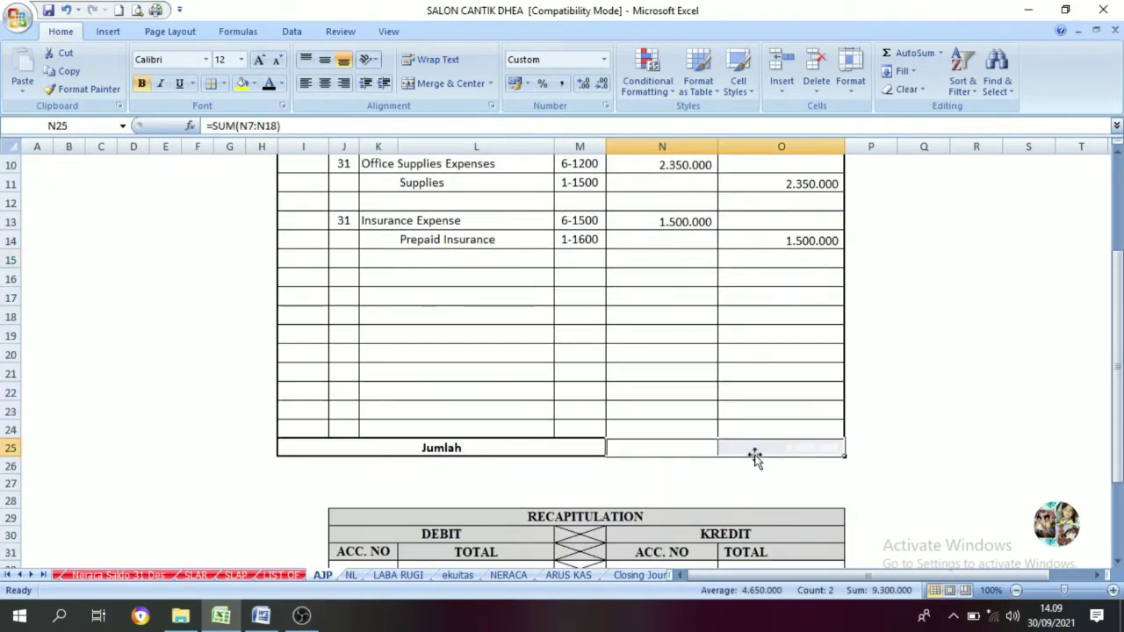
click(270, 83)
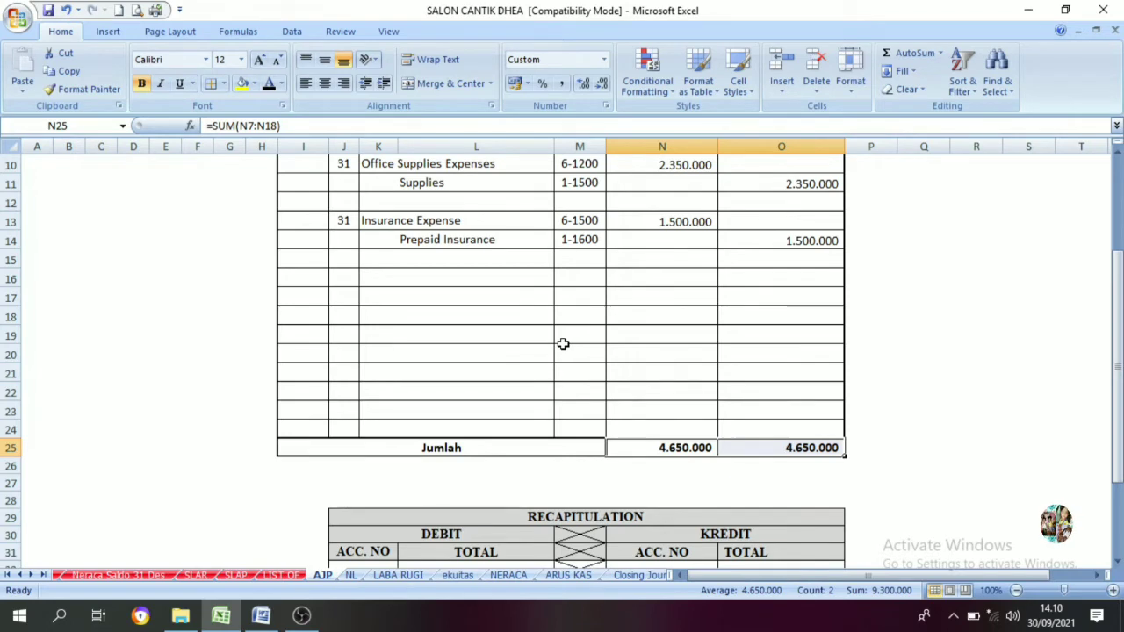
Examine the adjusting journal from its entries to the Jumlah row, along with the recapitulation table beneath it
scroll(639, 371, up, 3)
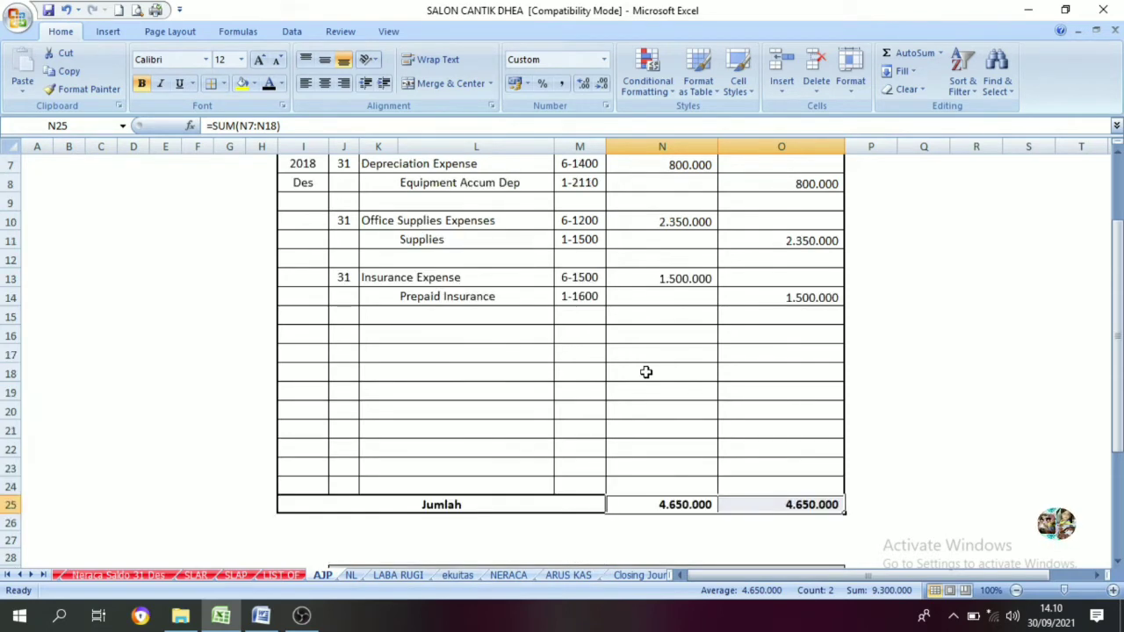
drag(312, 268, 662, 492)
scroll(662, 492, down, 3)
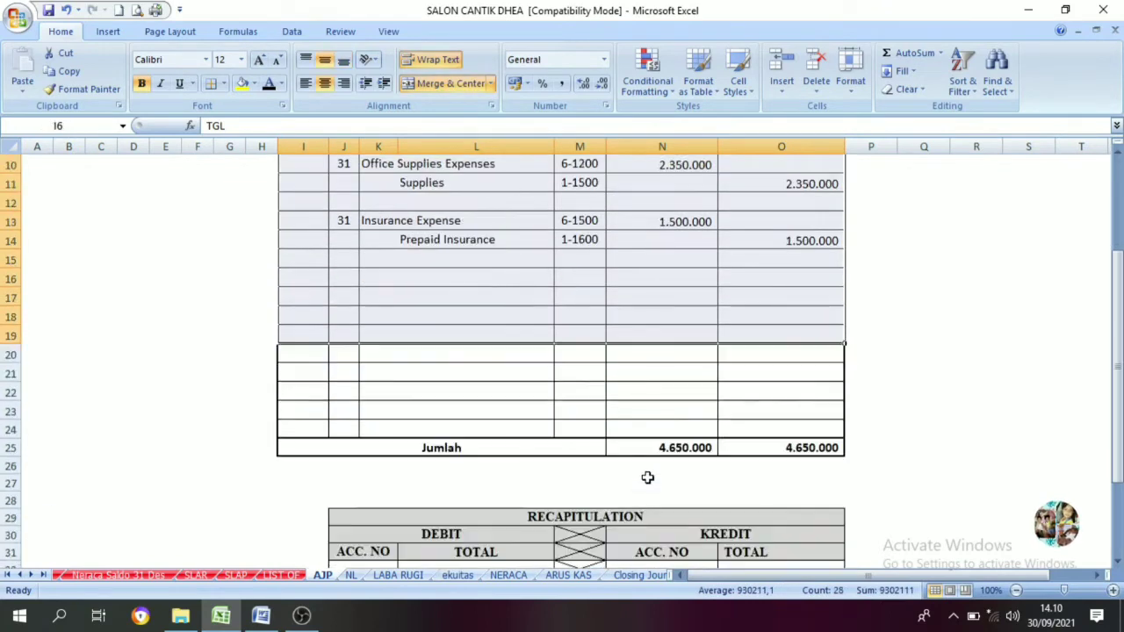
click(564, 378)
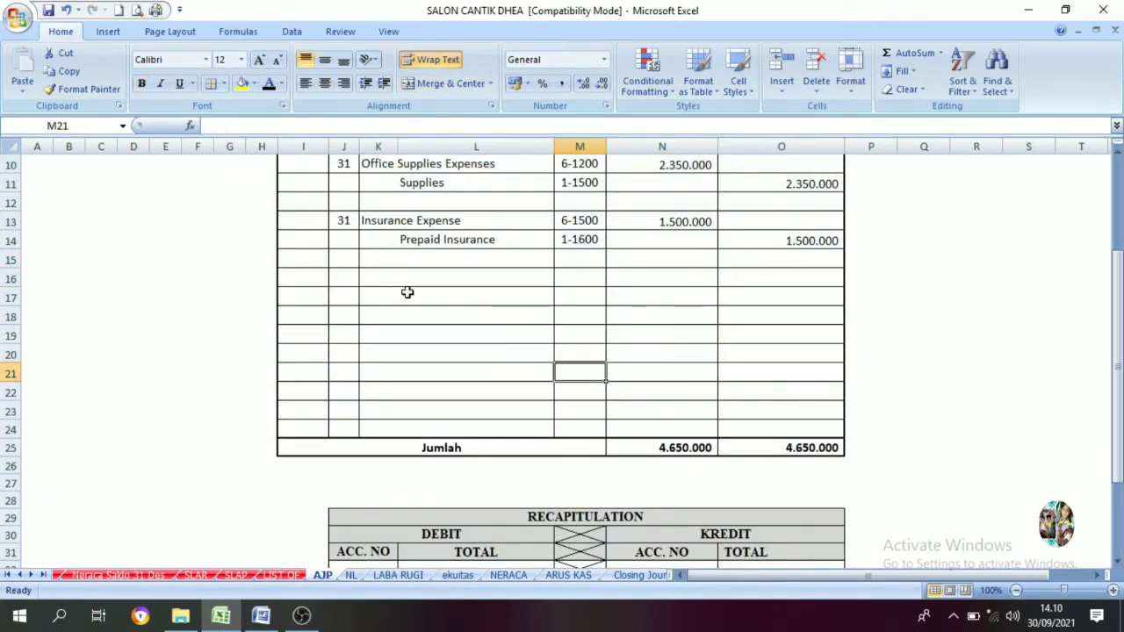
scroll(413, 297, down, 4)
scroll(420, 300, up, 7)
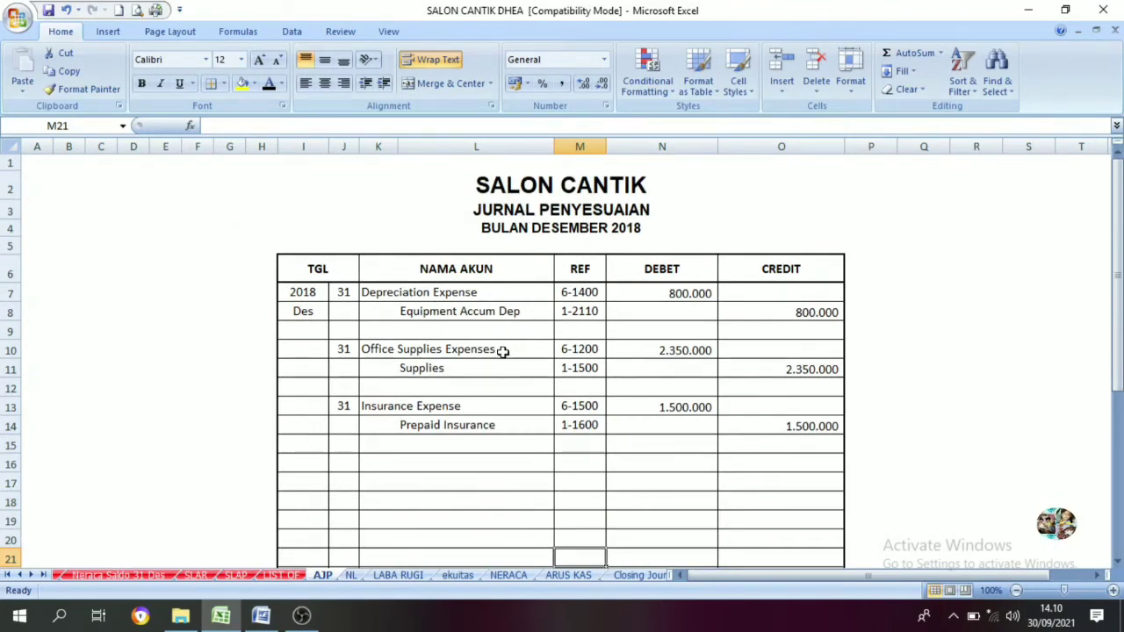
scroll(501, 351, down, 6)
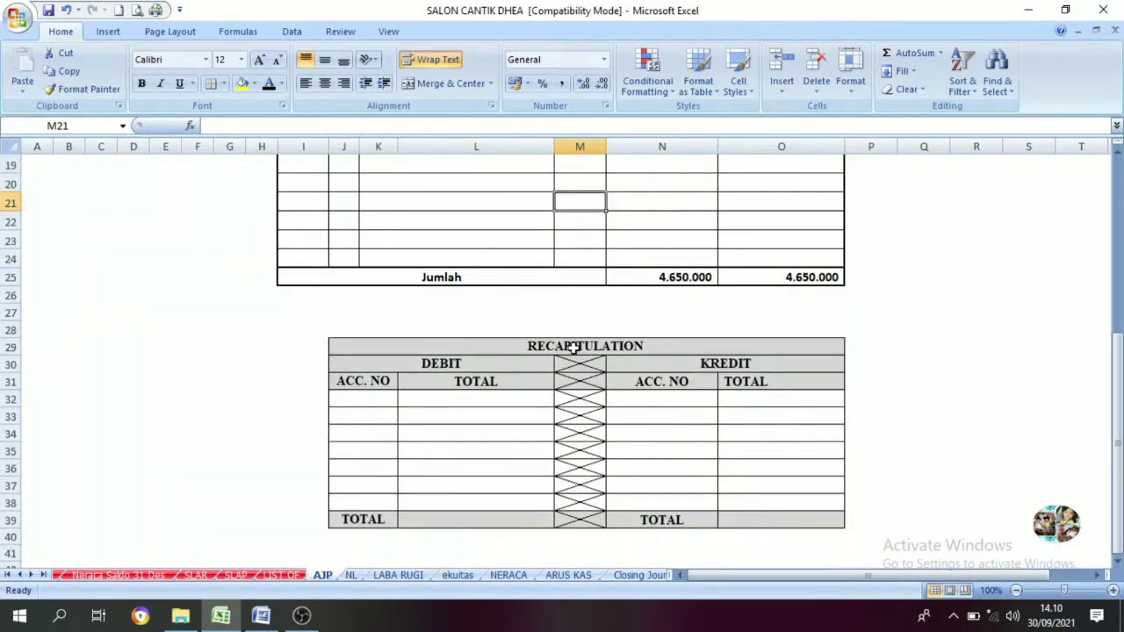
scroll(535, 332, up, 4)
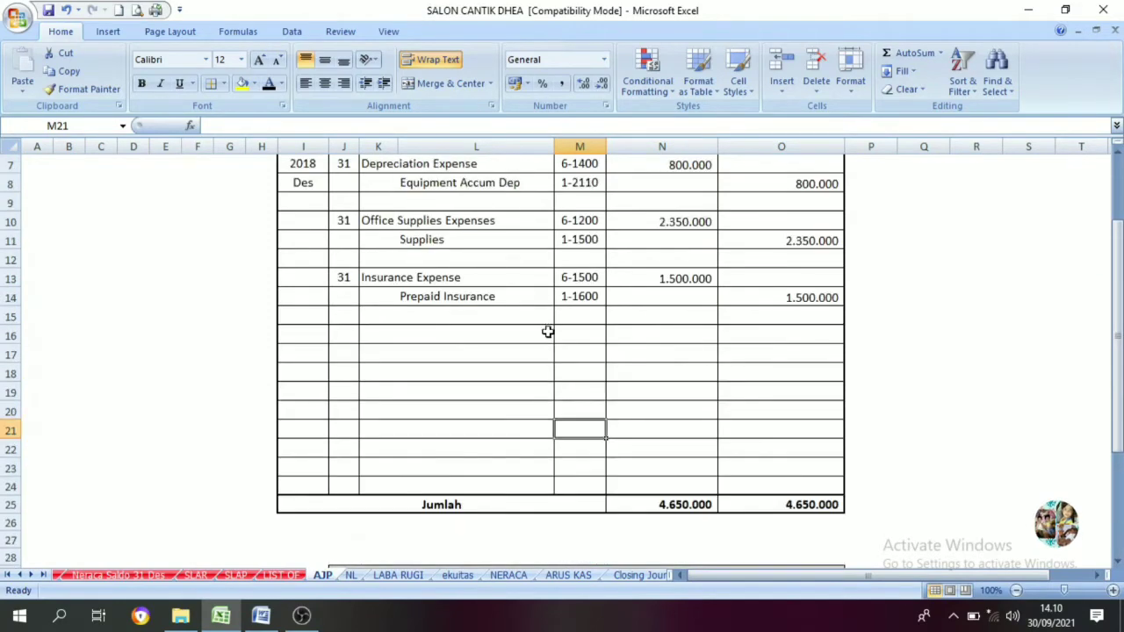
scroll(549, 304, up, 2)
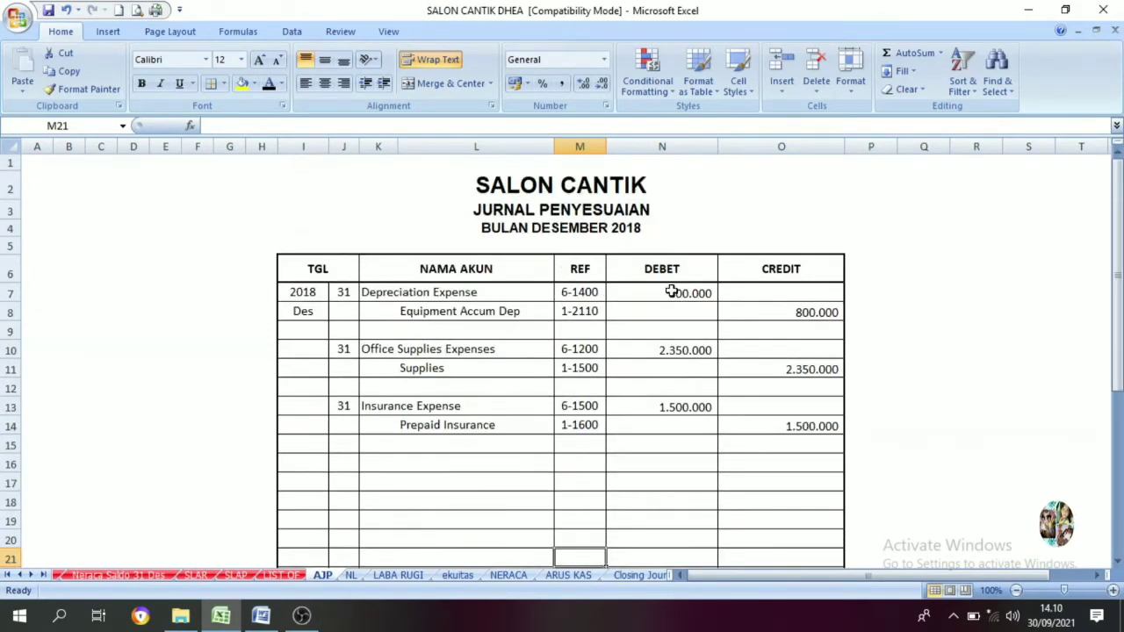
Examine the depreciation entry's amounts and account code against the debit and credit columns of the recapitulation table
click(671, 292)
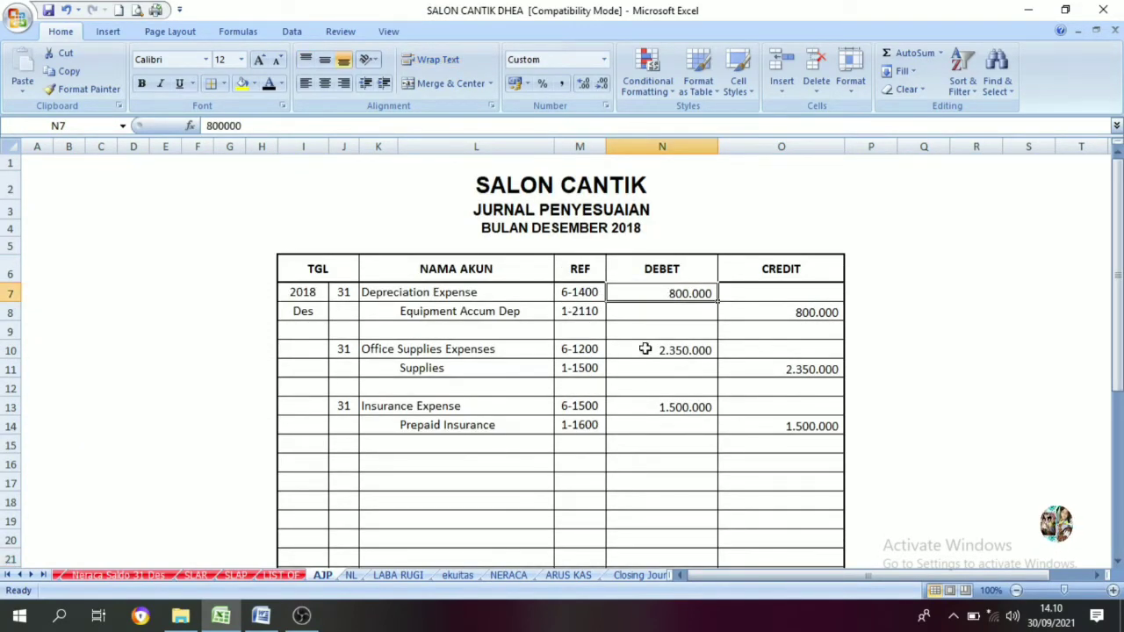
click(582, 314)
click(777, 316)
click(576, 316)
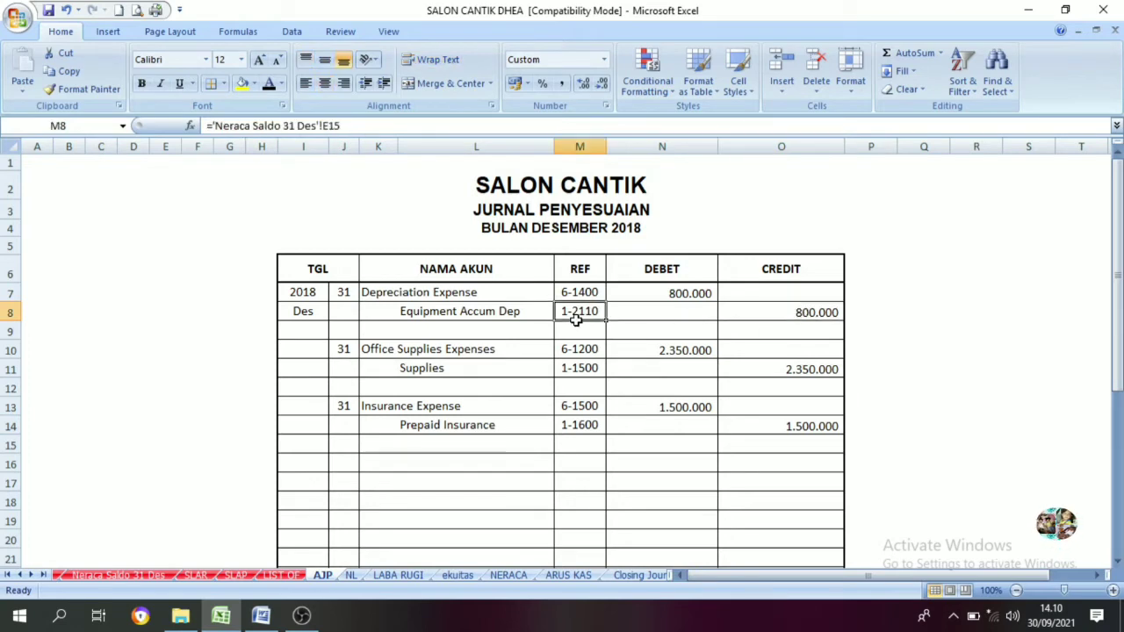
scroll(533, 422, down, 2)
scroll(533, 422, down, 4)
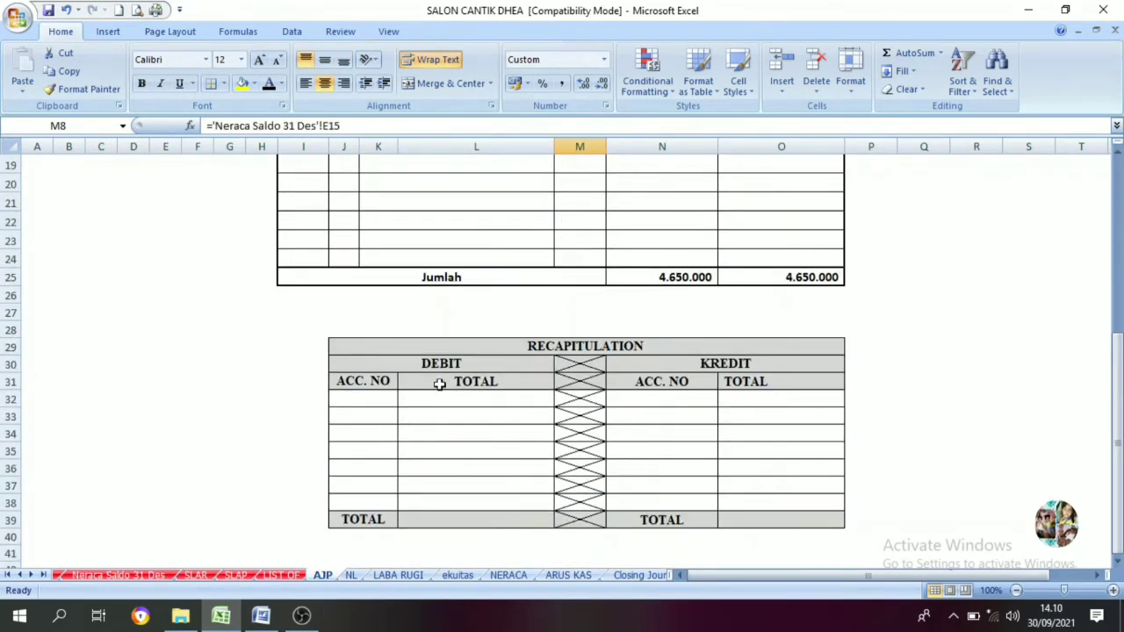
click(562, 363)
scroll(572, 349, up, 5)
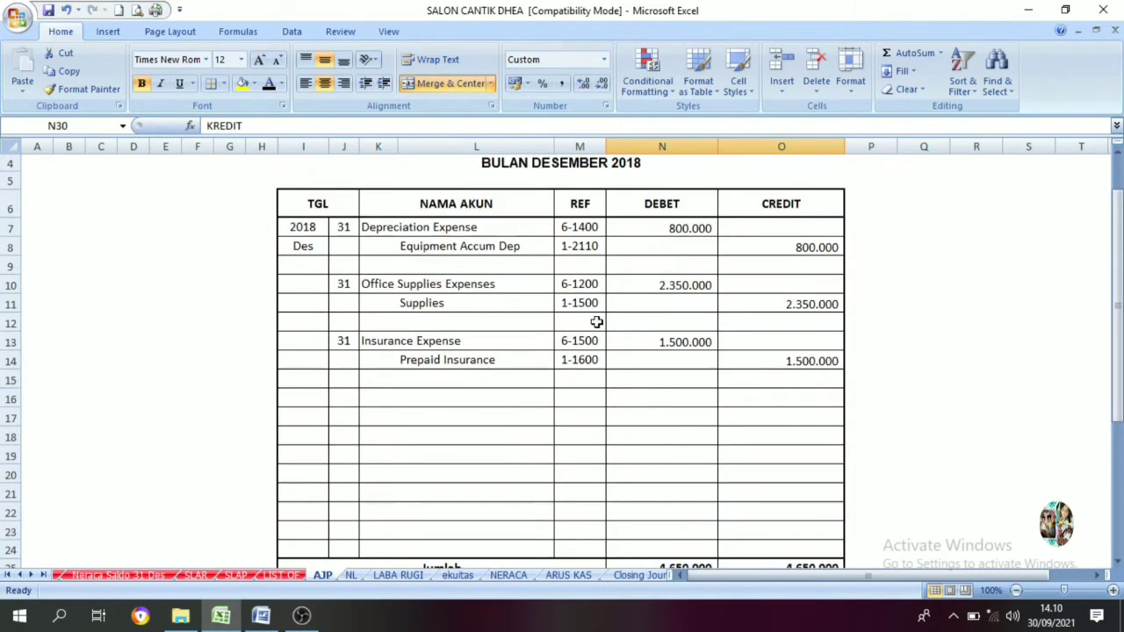
Fill the REF cells of the three debit accounts, M7, M10 and M13, with yellow
click(571, 230)
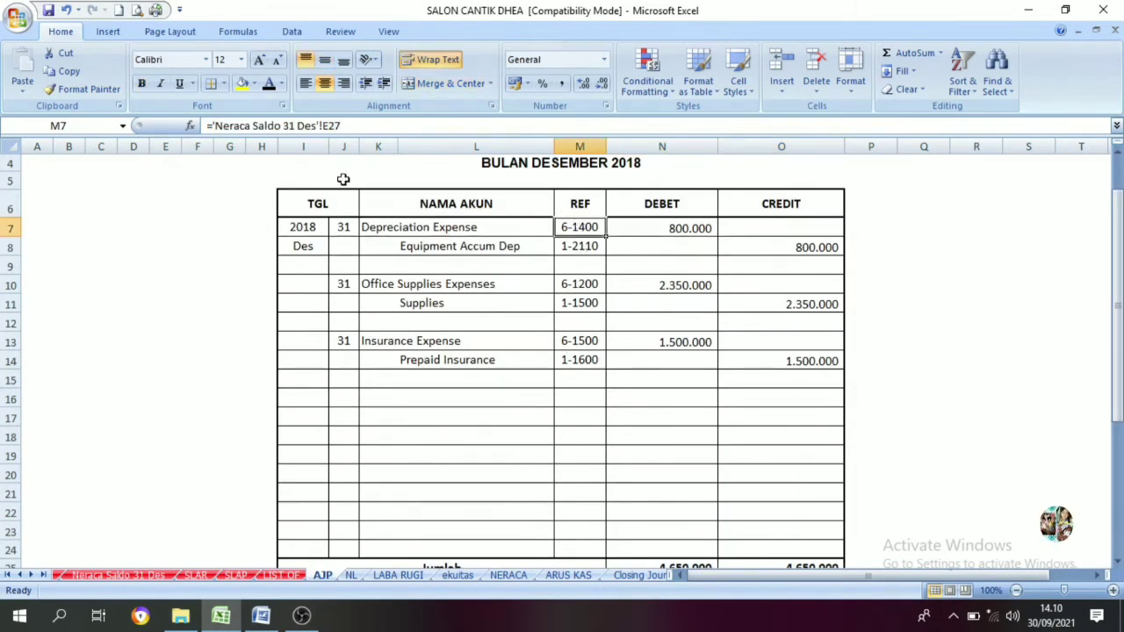
click(241, 84)
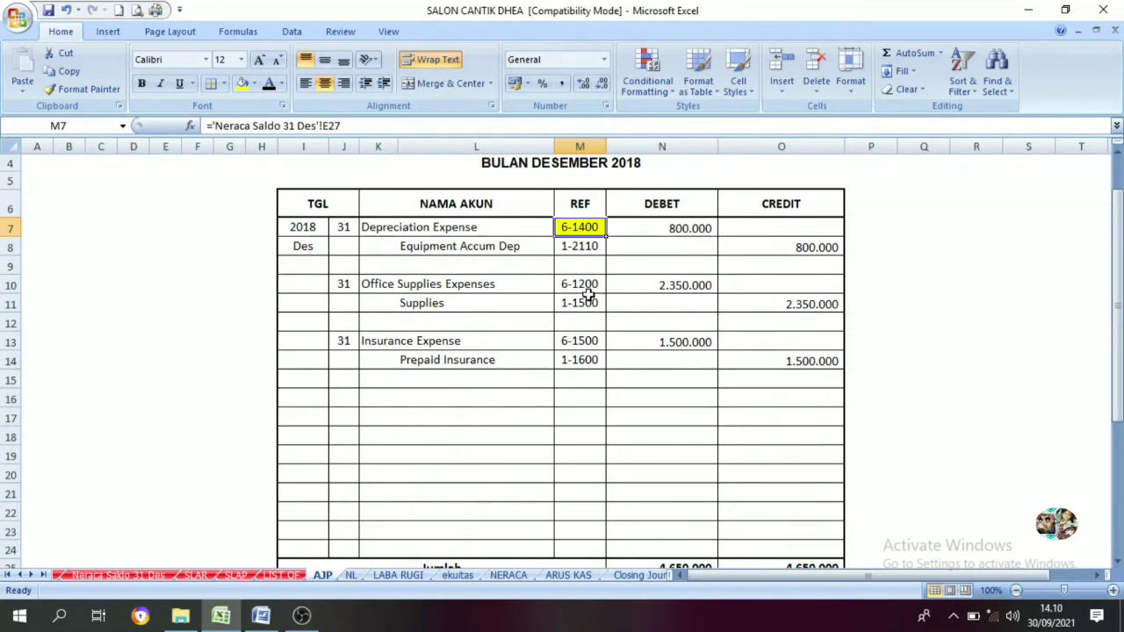
click(585, 290)
click(242, 83)
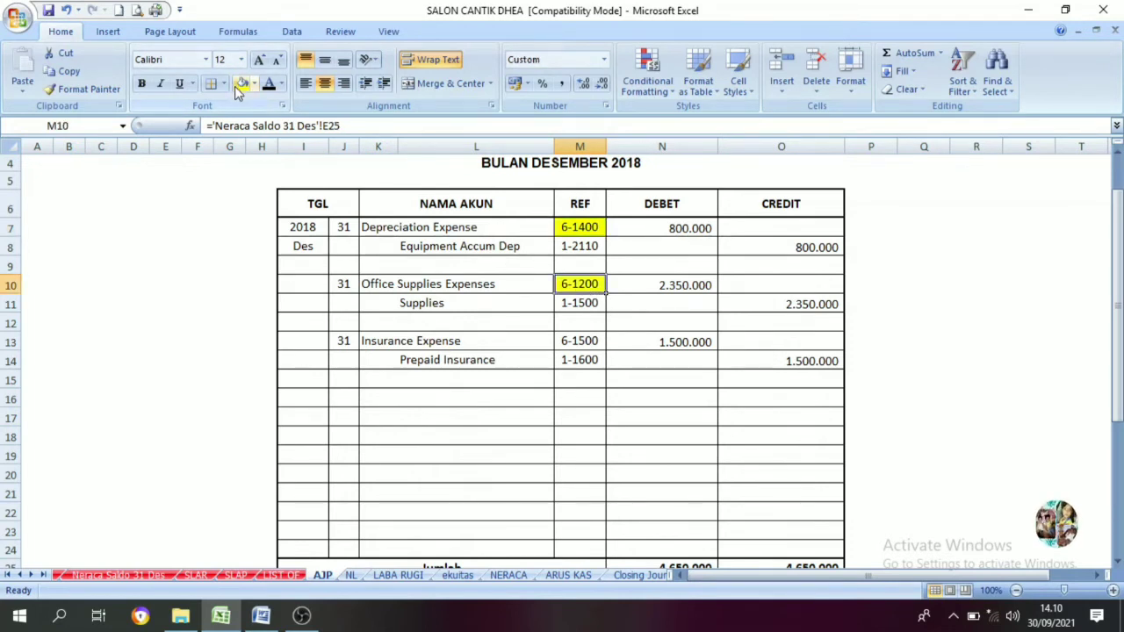
click(587, 338)
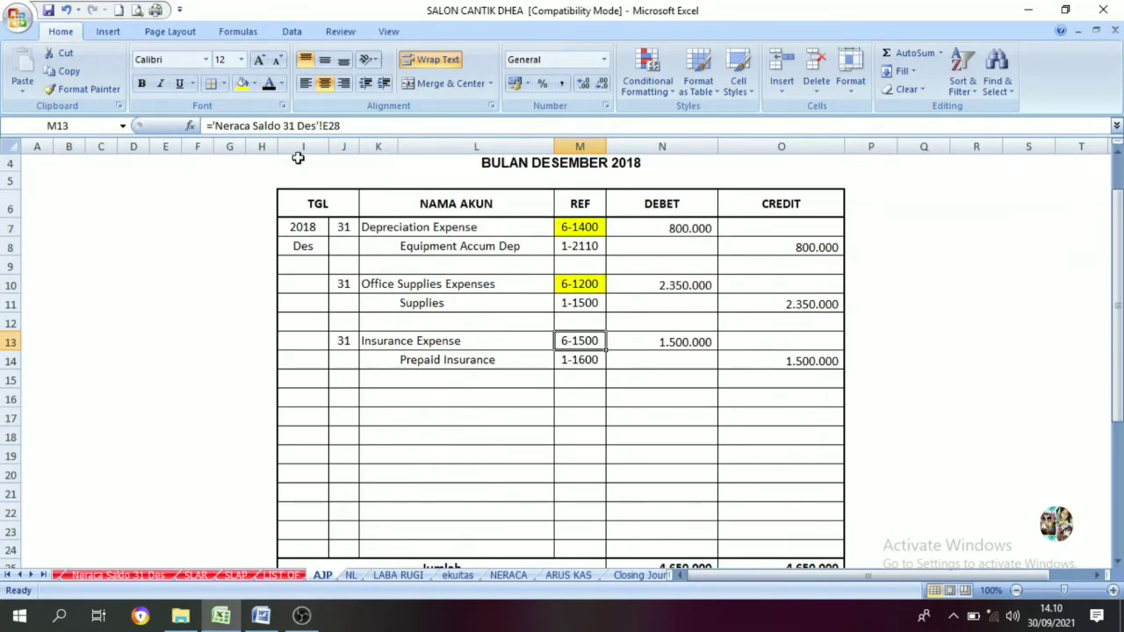
click(235, 88)
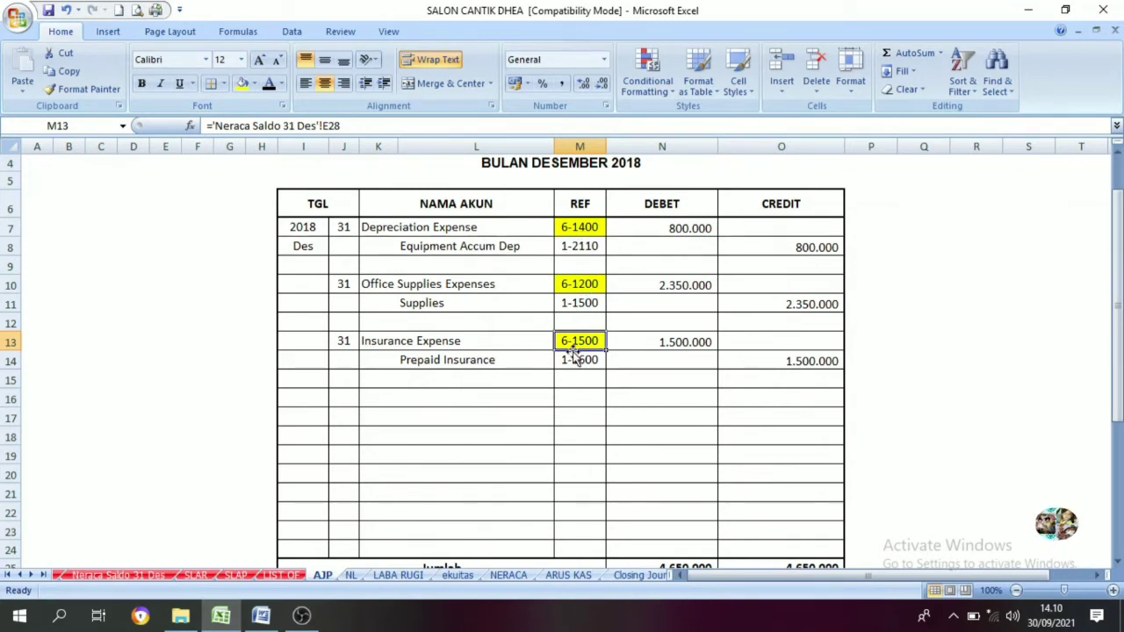
Set the hidden debit account codes 6-1200, 6-1400 and 6-1500 in the recapitulation table, J32:J34, to black text
click(576, 283)
scroll(575, 342, down, 4)
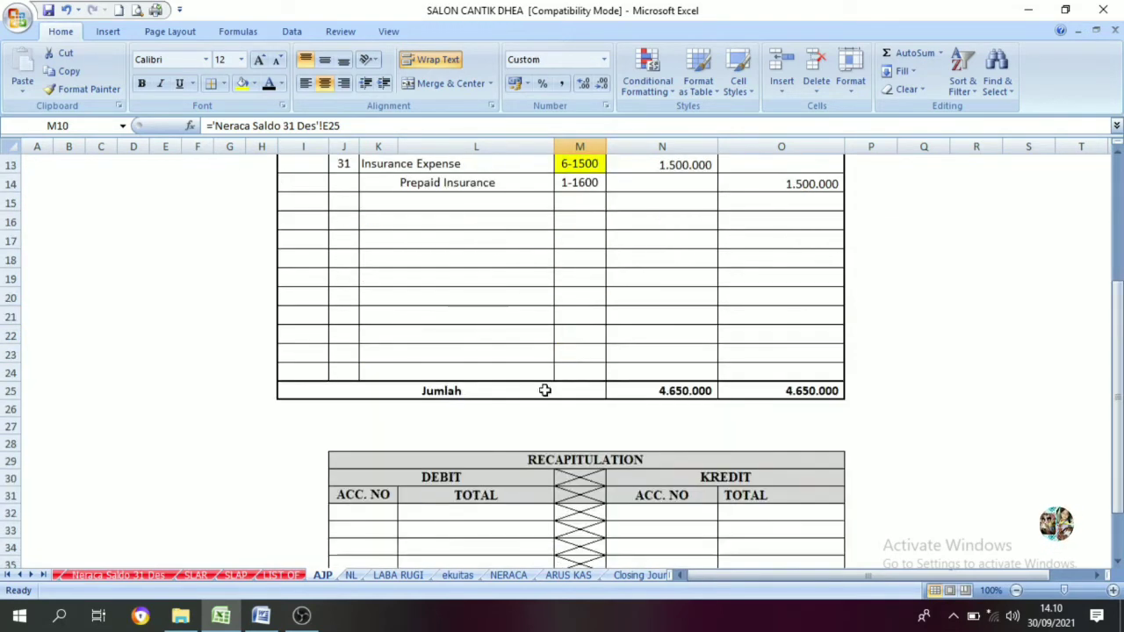
click(366, 454)
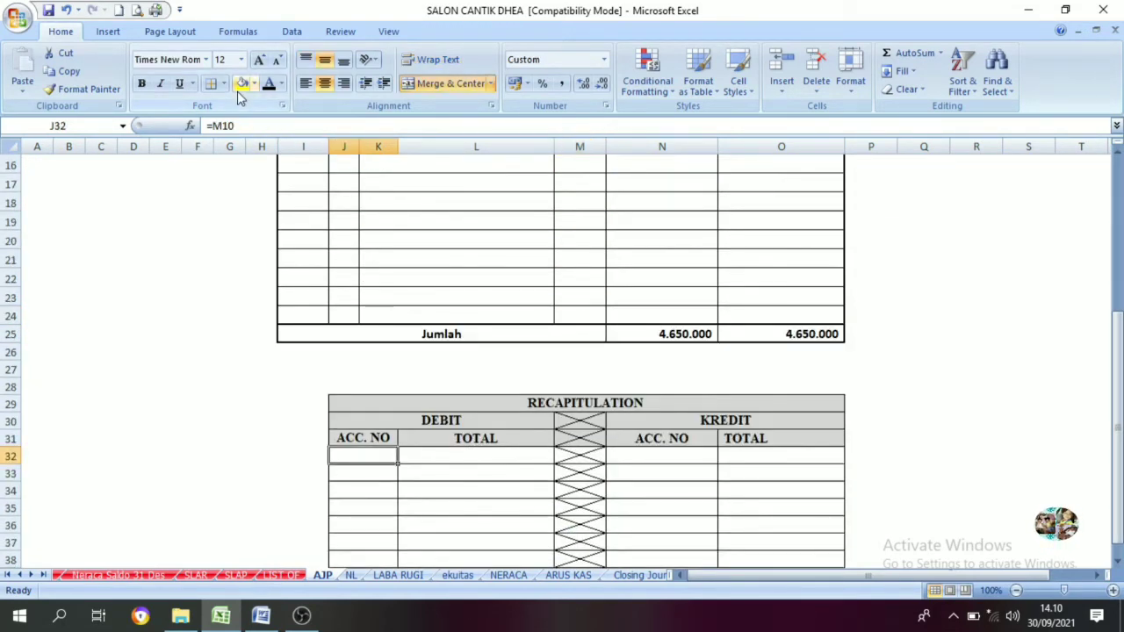
click(269, 83)
scroll(527, 355, up, 3)
scroll(527, 356, up, 2)
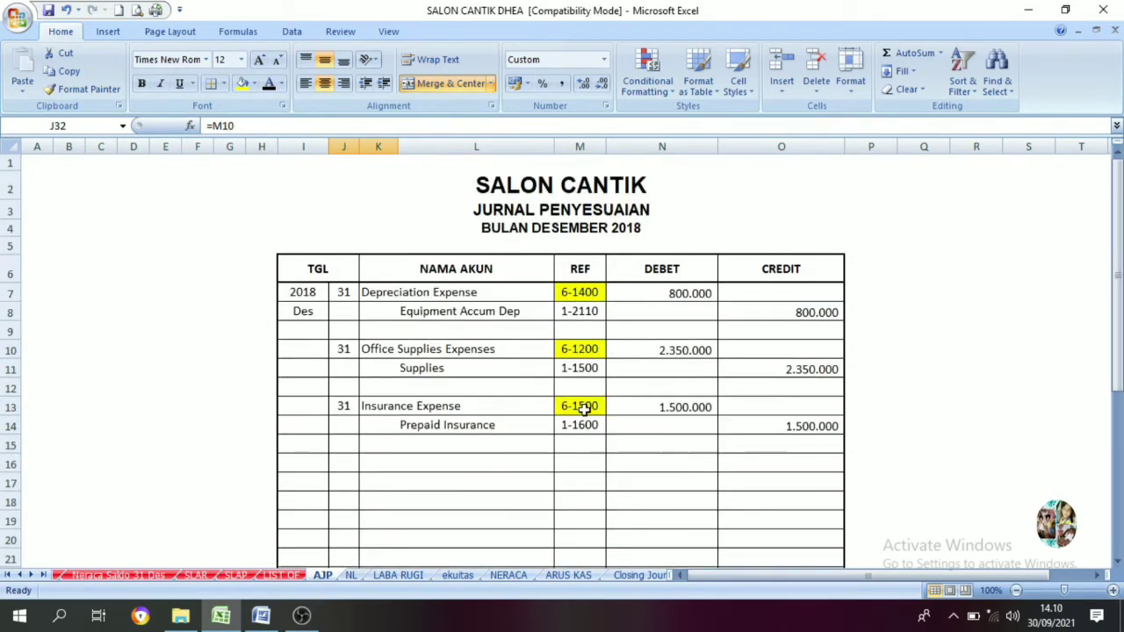
scroll(583, 408, down, 5)
drag(382, 472, 381, 488)
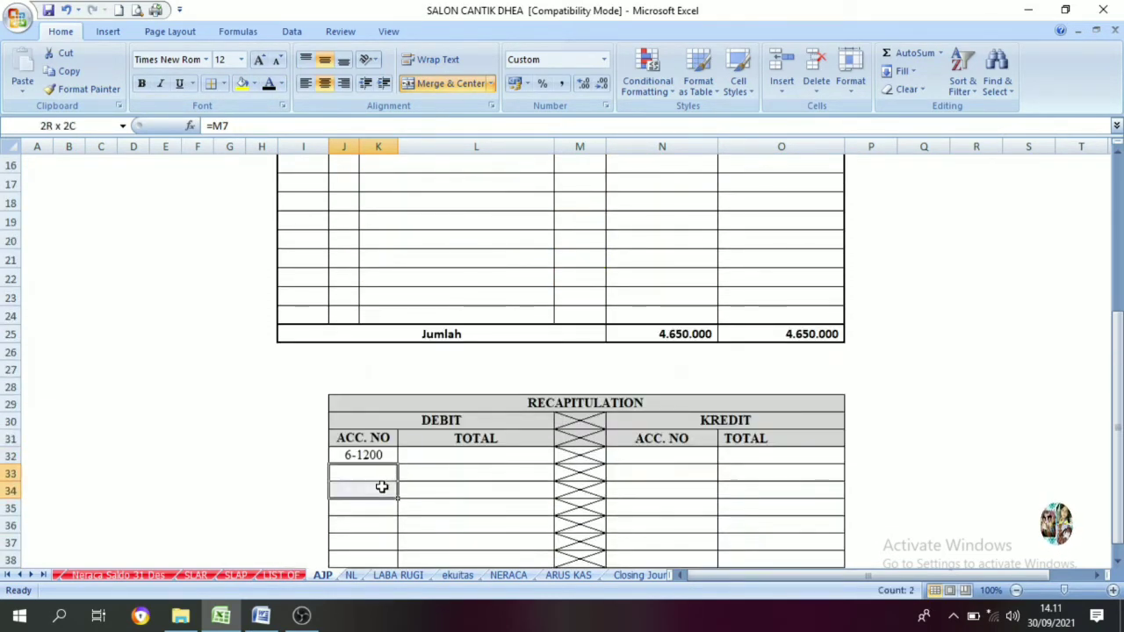
key(ctrl+v)
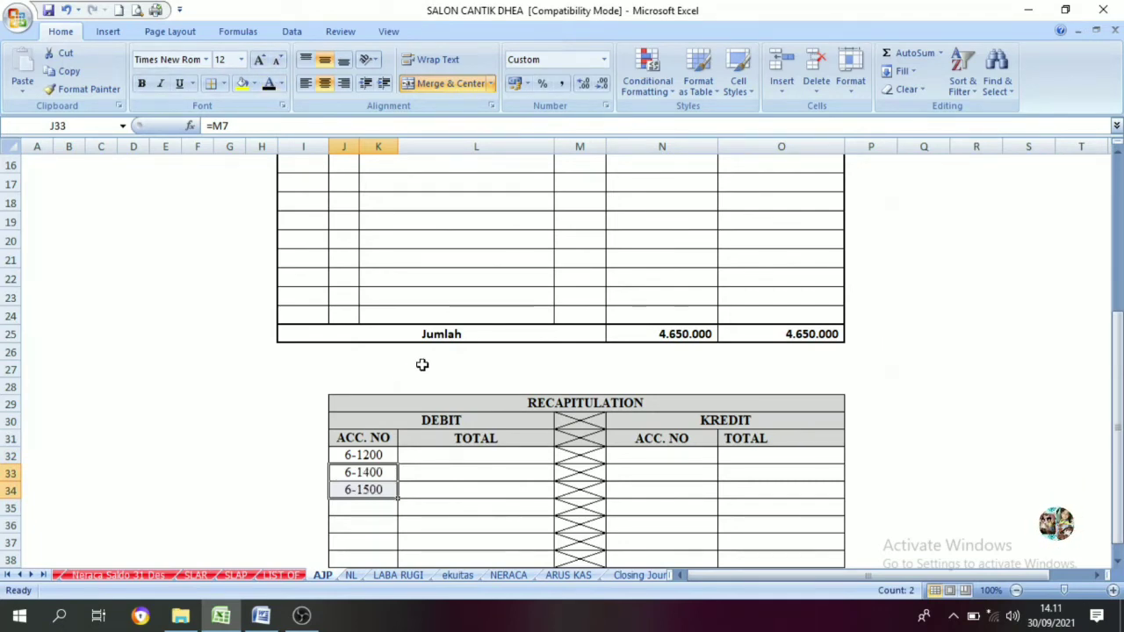
Set the hidden recapitulation debit totals for accounts 6-1200 and 6-1400, L32:L33, to black text, checking them against the journal
scroll(422, 363, up, 5)
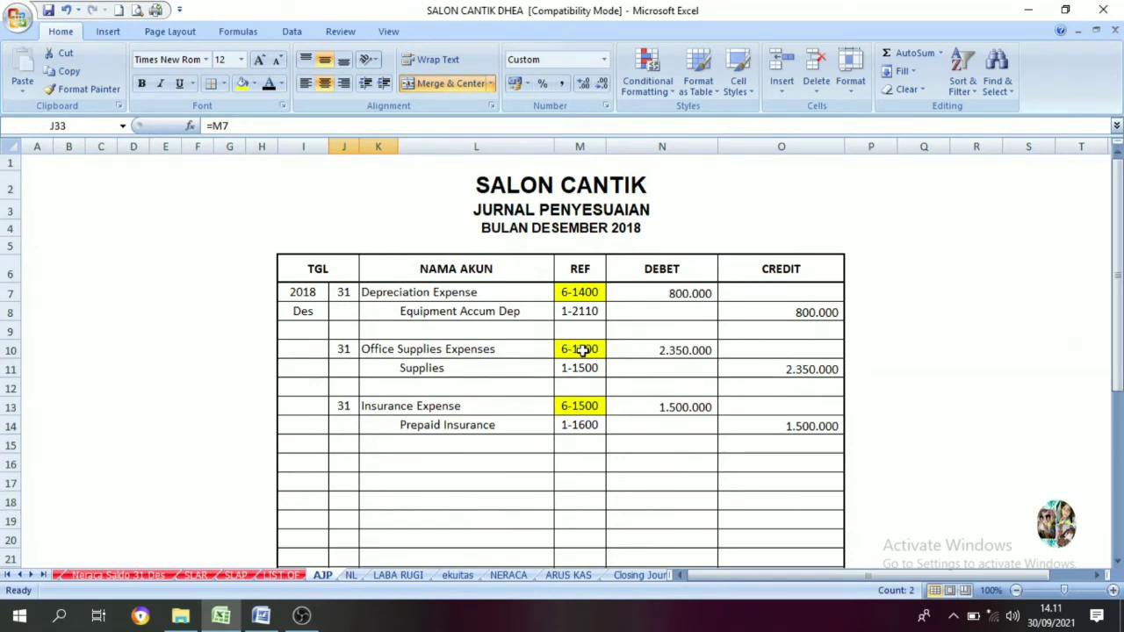
scroll(691, 351, down, 6)
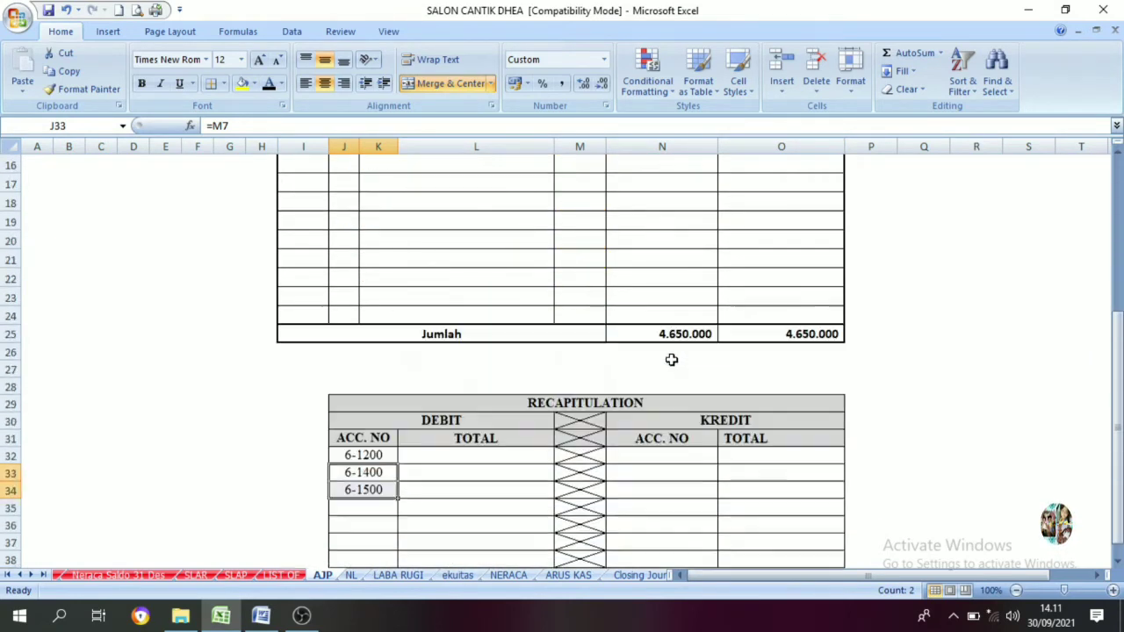
click(491, 397)
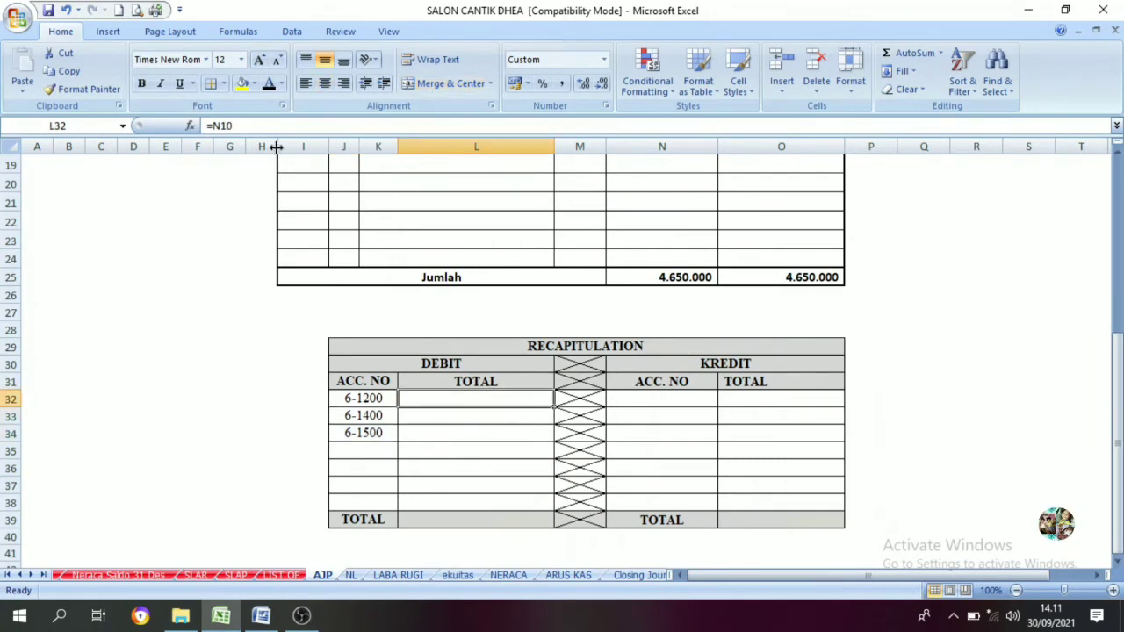
scroll(630, 272, up, 4)
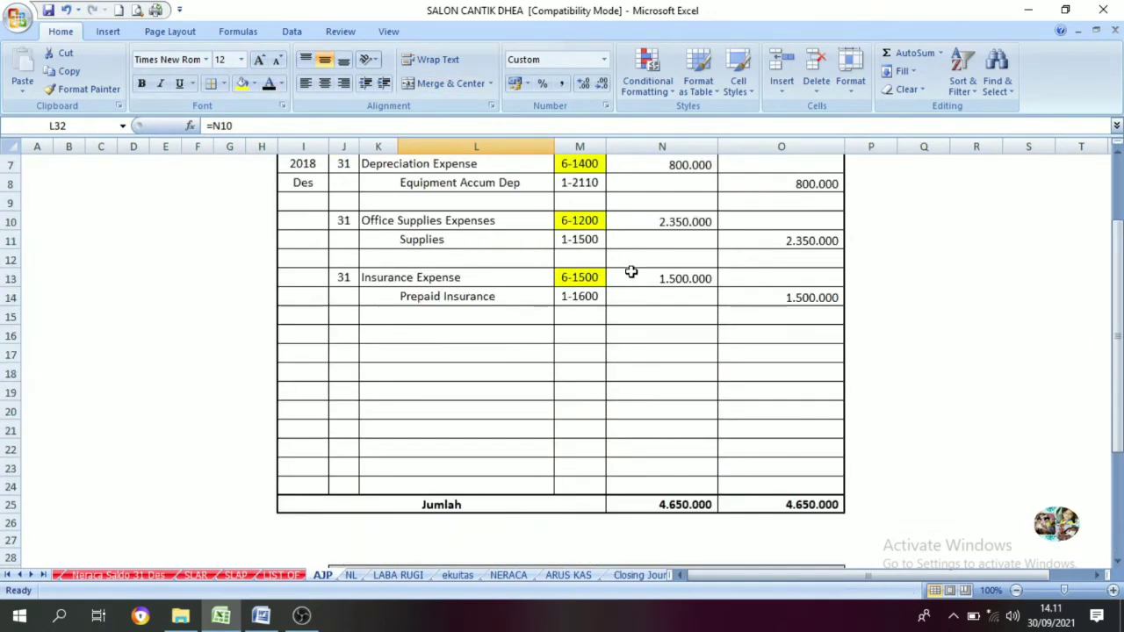
scroll(631, 272, up, 2)
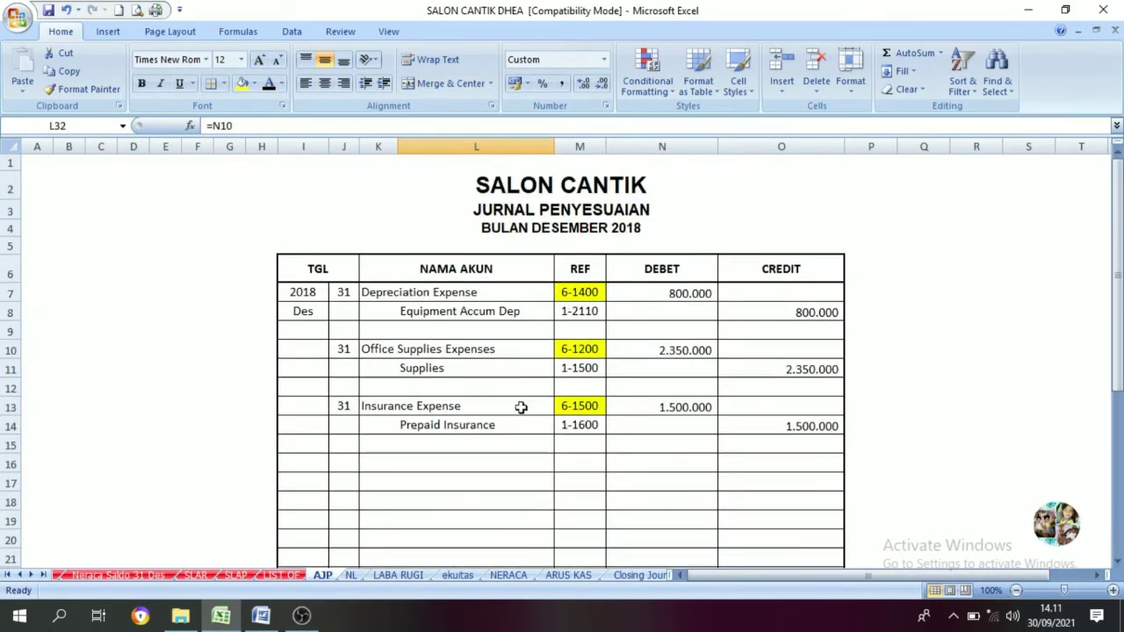
scroll(521, 407, down, 6)
click(478, 421)
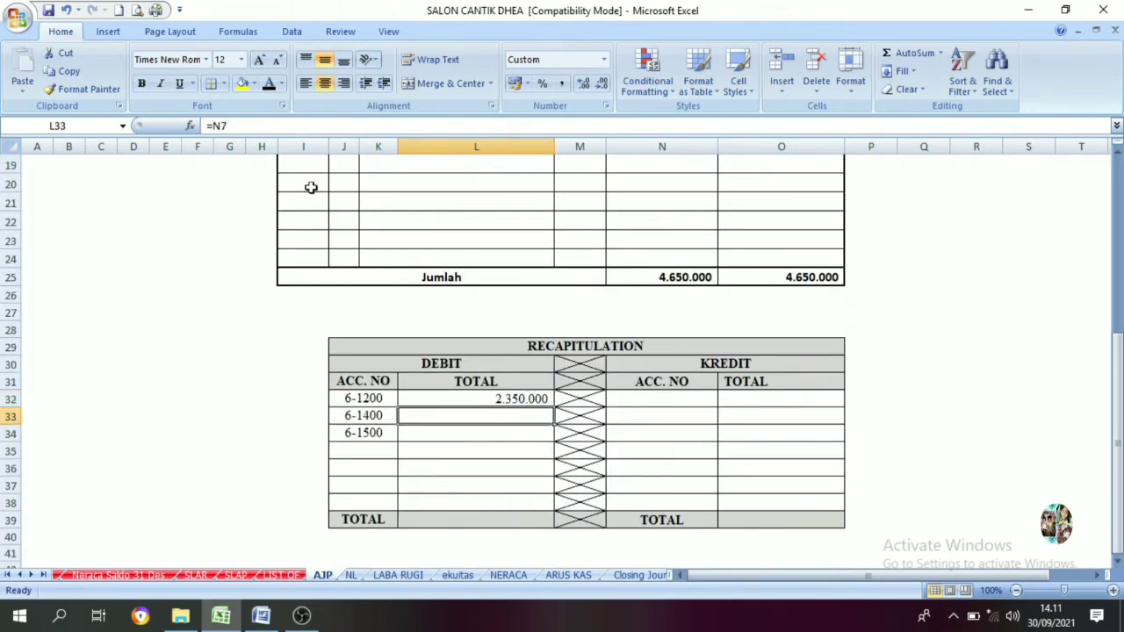
click(269, 84)
Check the Insurance Expense debit in the journal and set the hidden 6-1500 total in L34 to black text
scroll(552, 380, up, 5)
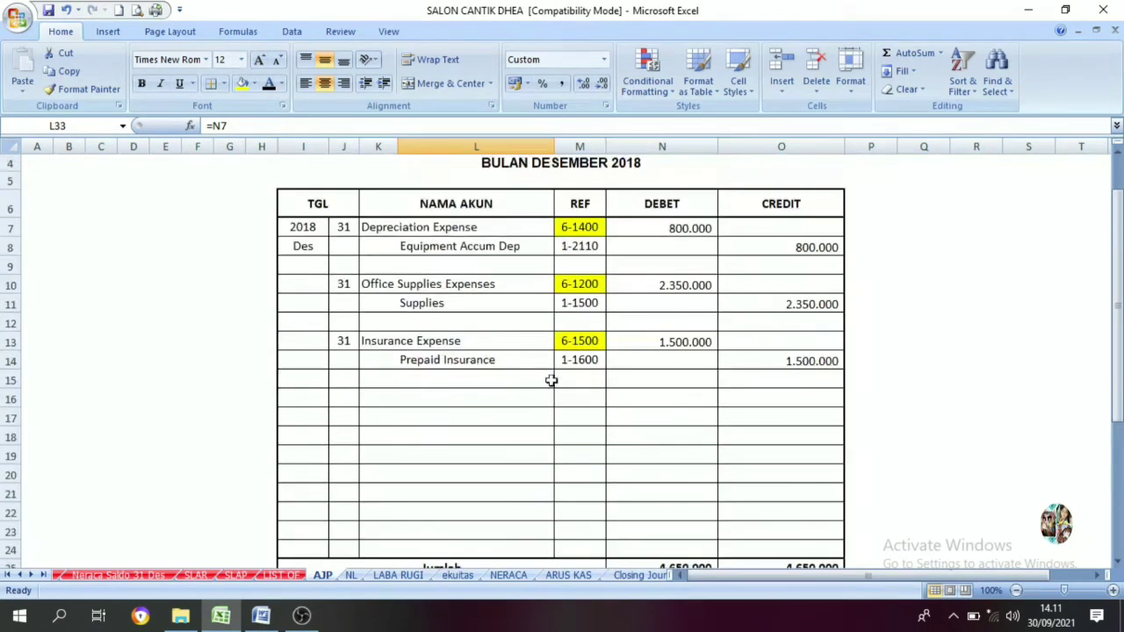
click(682, 344)
scroll(681, 344, down, 6)
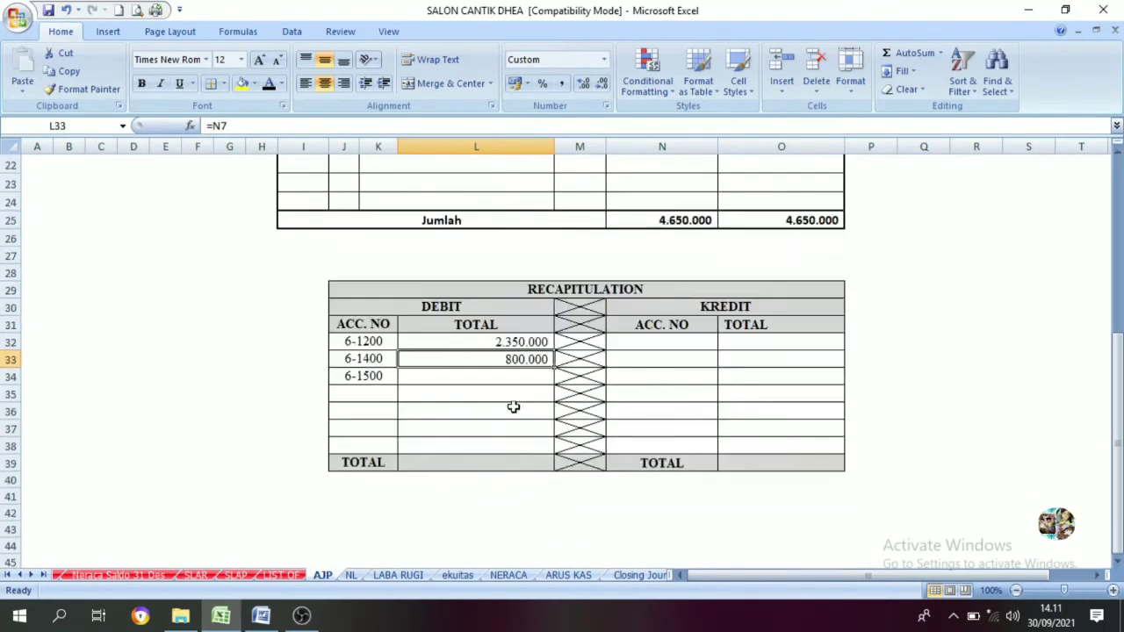
click(512, 380)
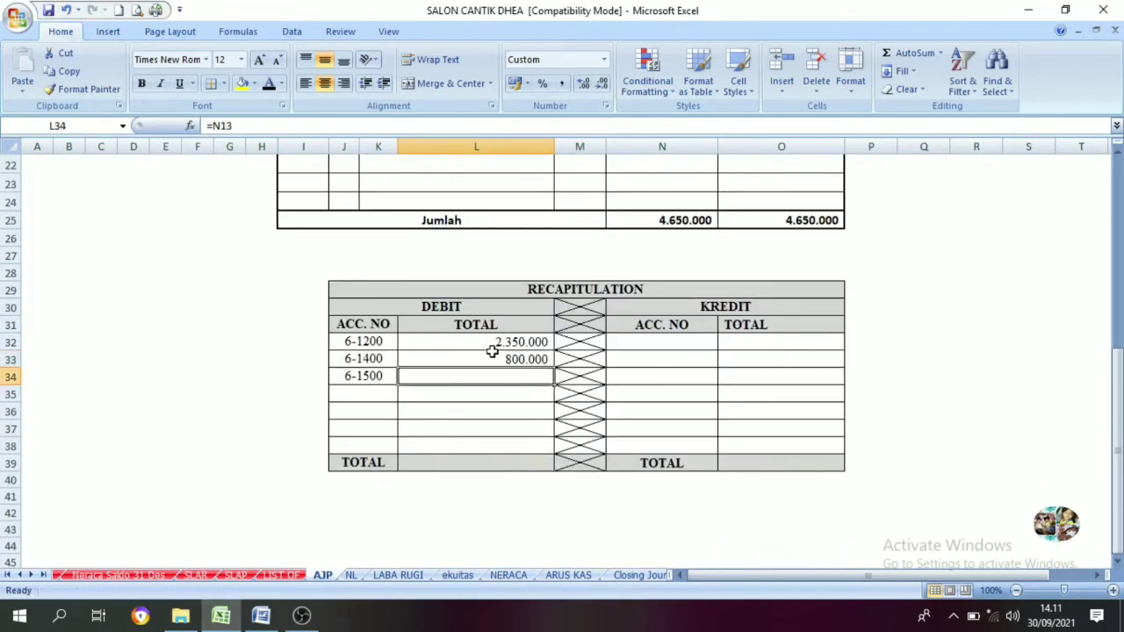
click(268, 84)
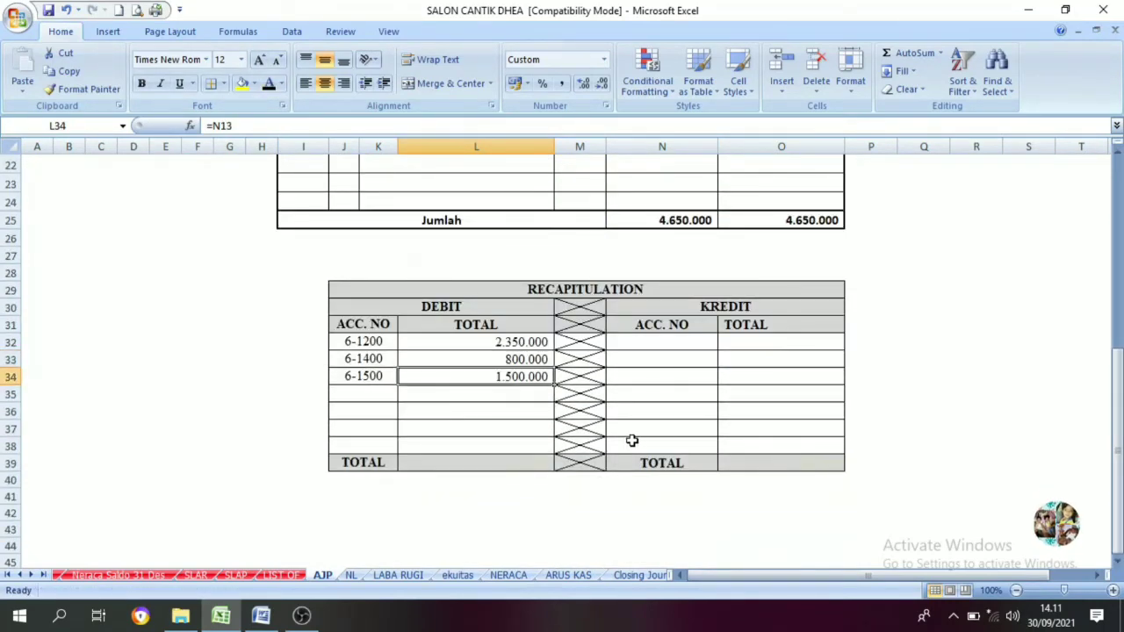
Fill the REF cells of the three credit accounts, M8, M11 and M14, with light green
scroll(631, 440, up, 6)
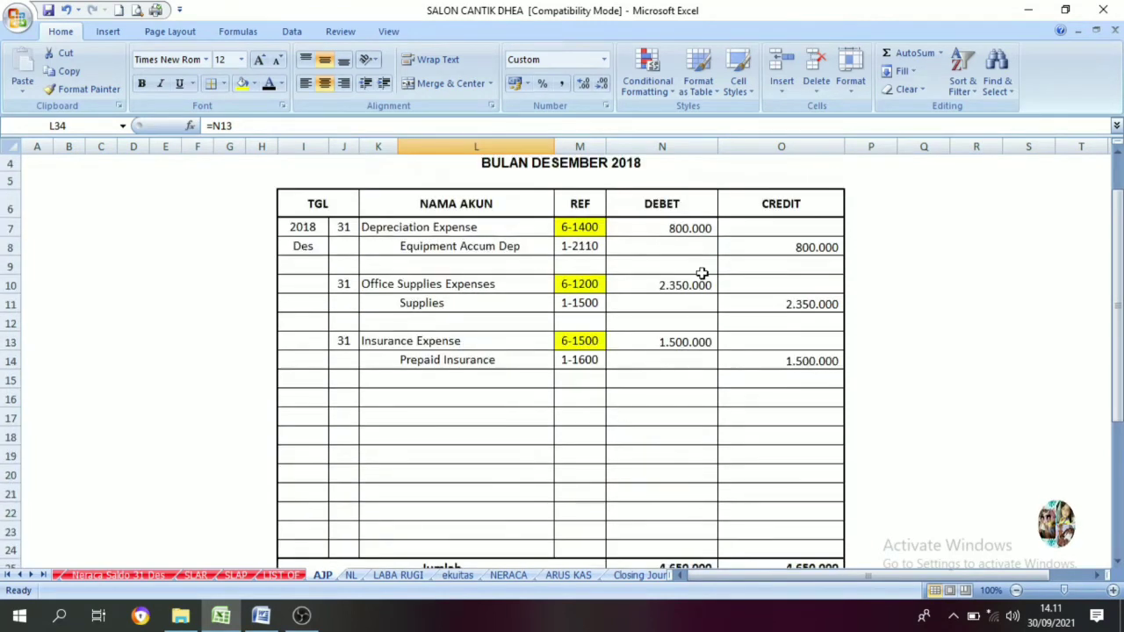
click(583, 245)
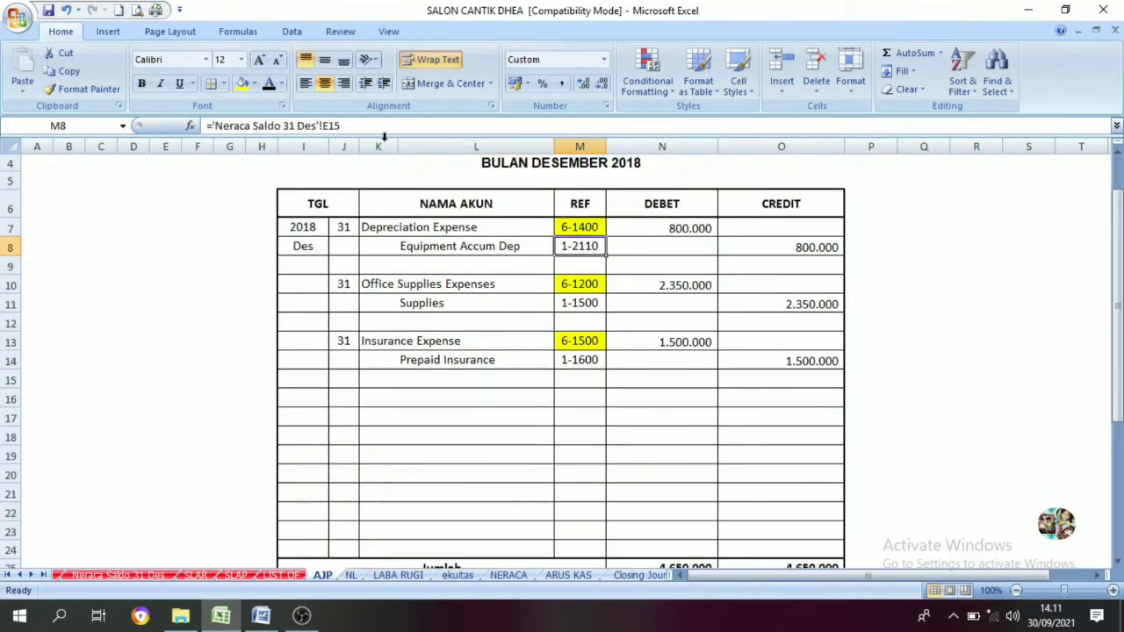
click(253, 84)
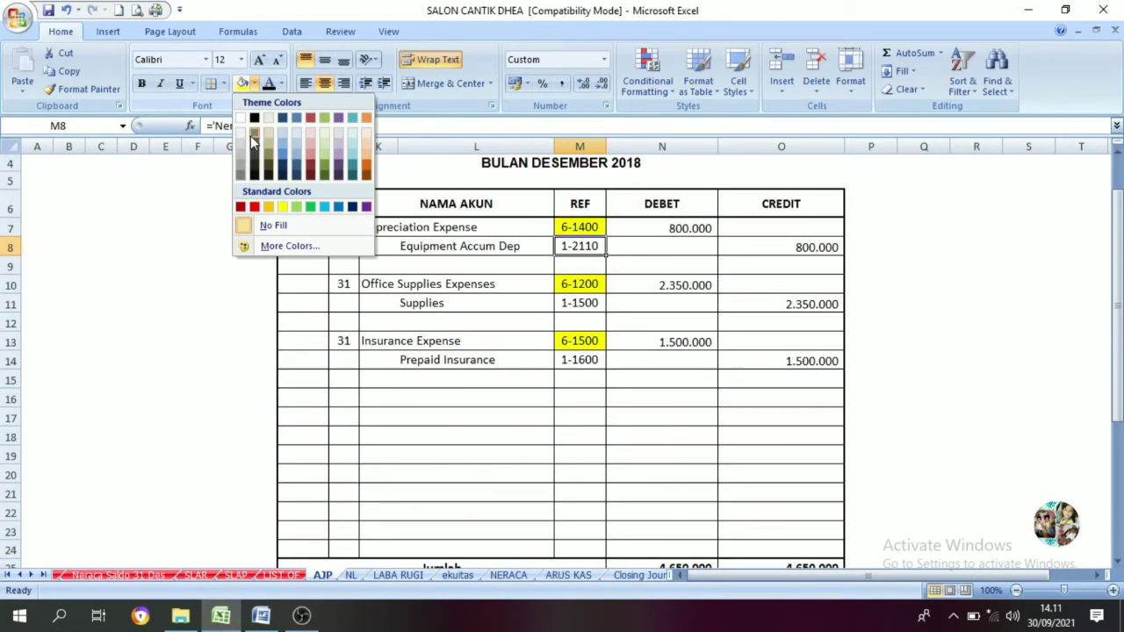
click(296, 206)
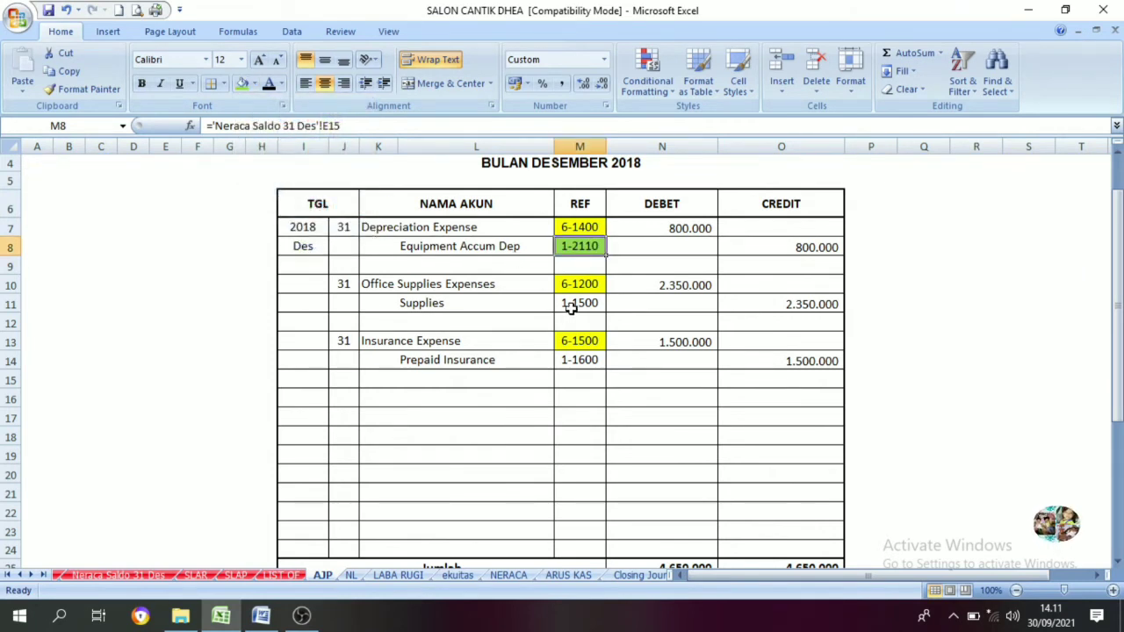
click(569, 305)
click(240, 86)
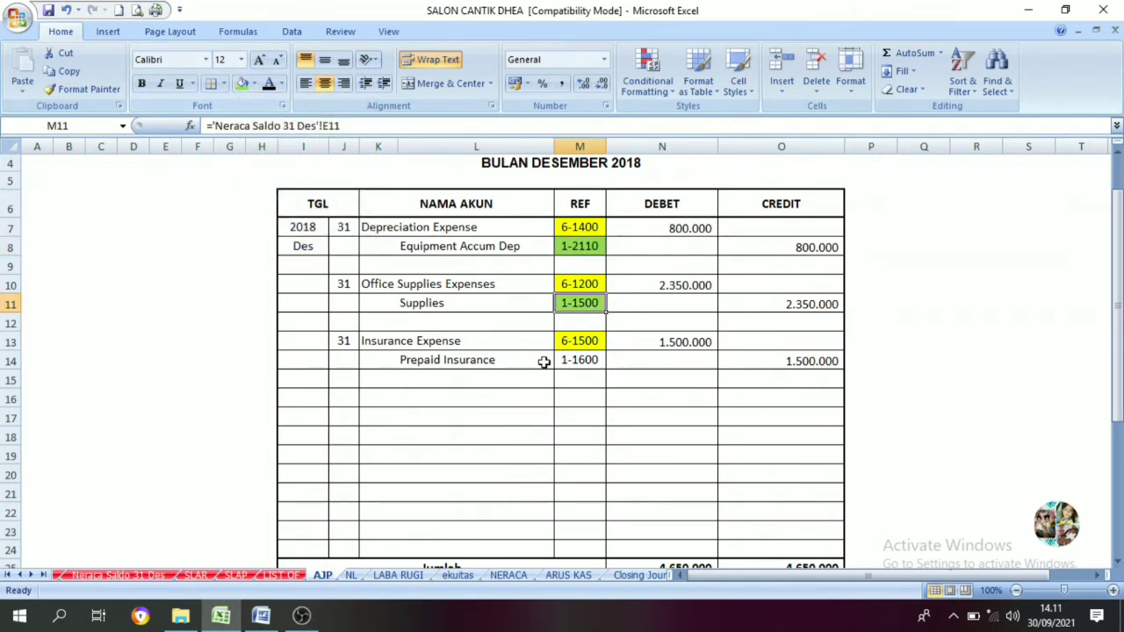
click(569, 361)
click(241, 86)
scroll(460, 414, down, 1)
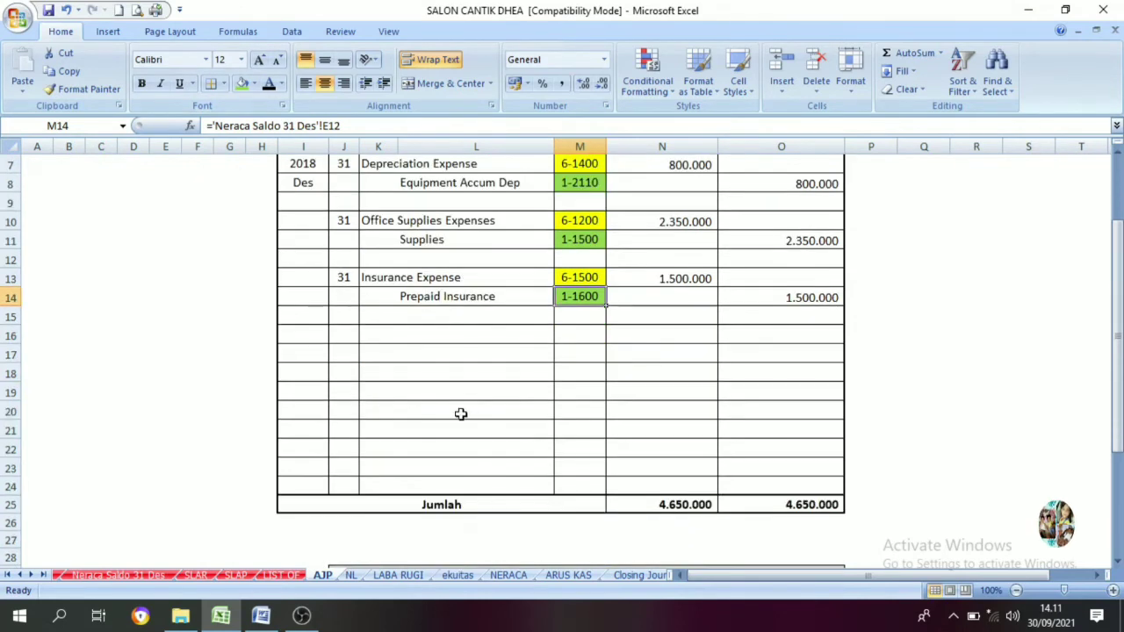
scroll(460, 413, up, 1)
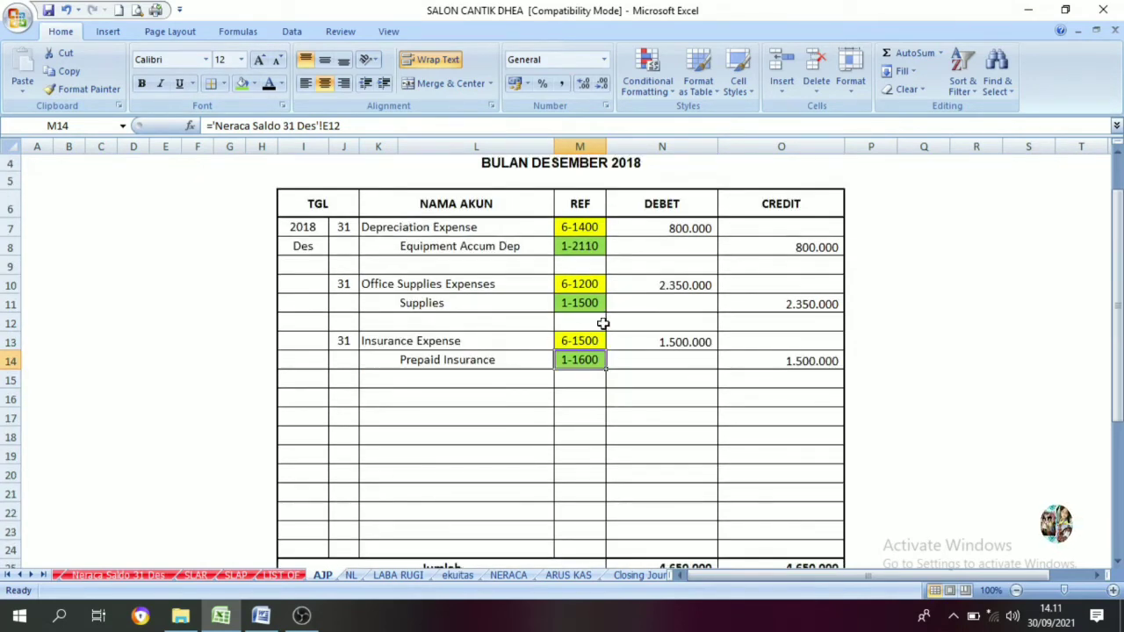
Set the hidden credit account codes 1-1500 and 1-1600 in the recapitulation table, N32:N33, to black text
click(575, 305)
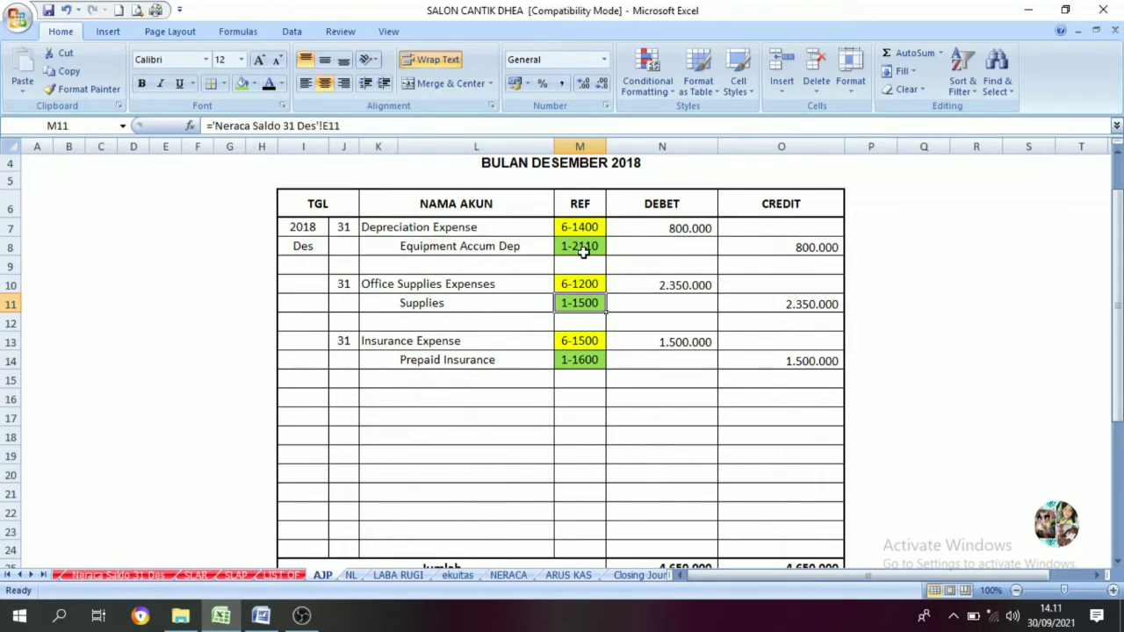
scroll(568, 303, down, 7)
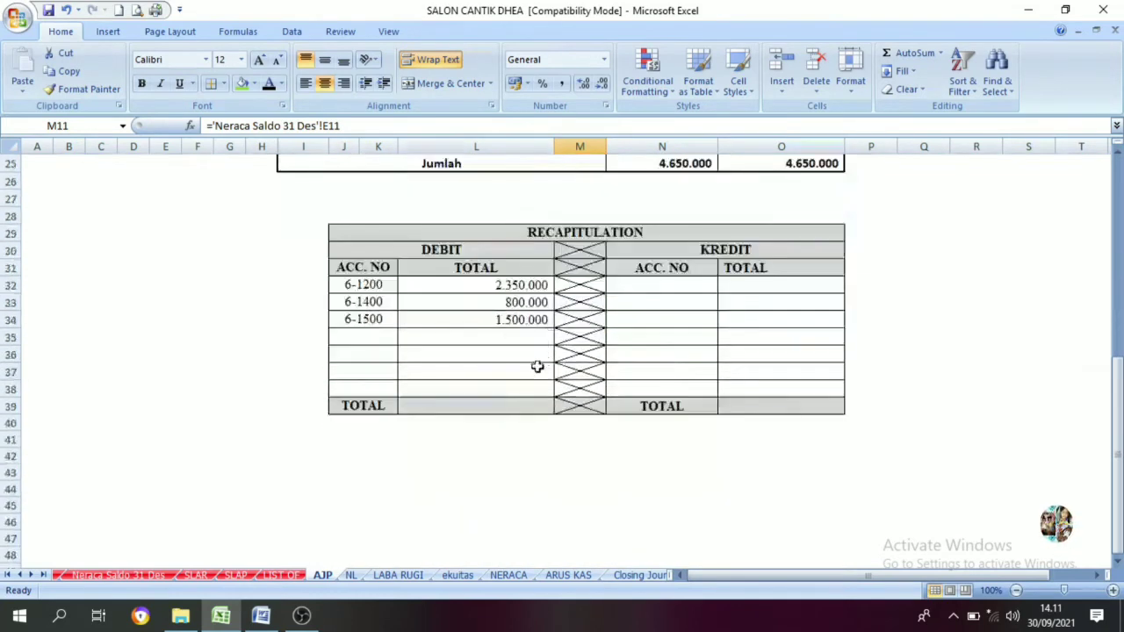
click(663, 289)
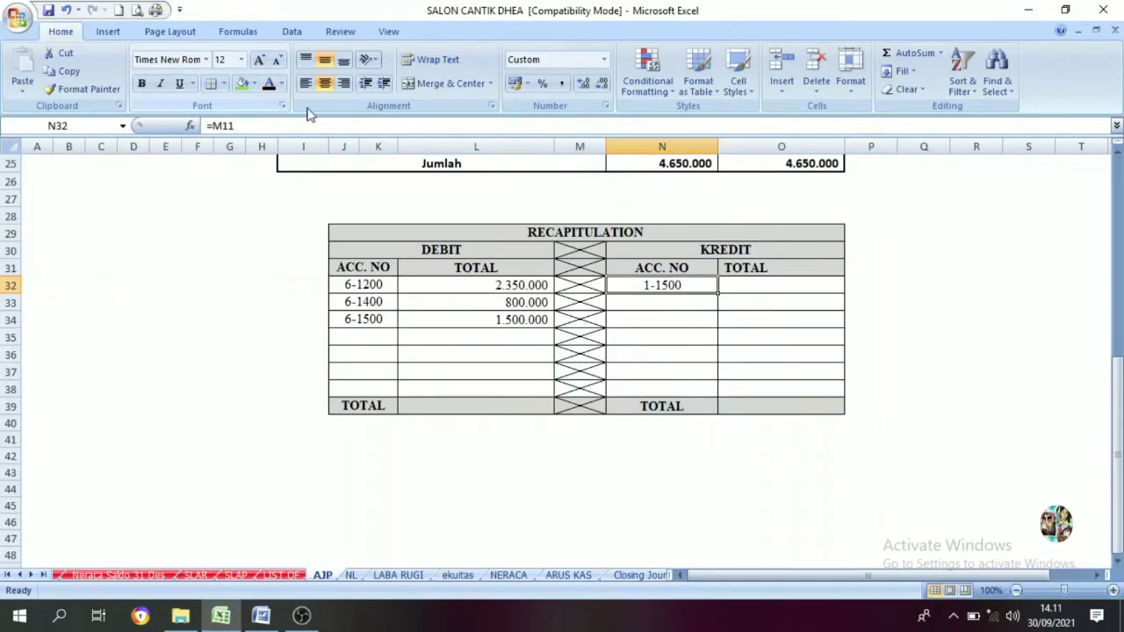
scroll(645, 270, up, 1)
scroll(645, 271, up, 7)
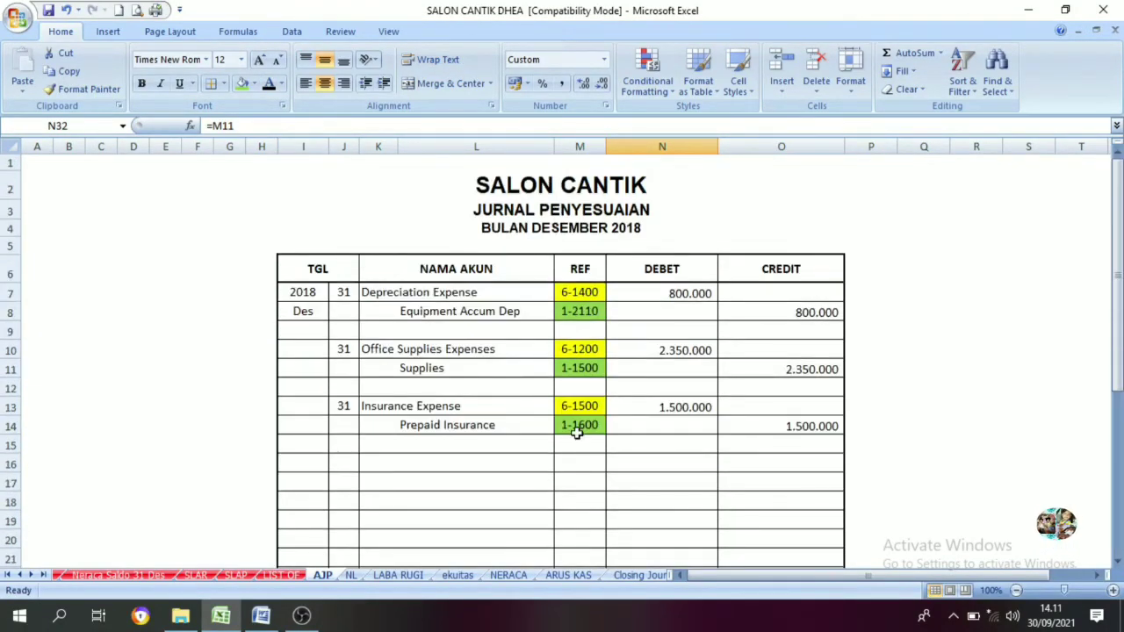
scroll(577, 427, down, 5)
click(653, 465)
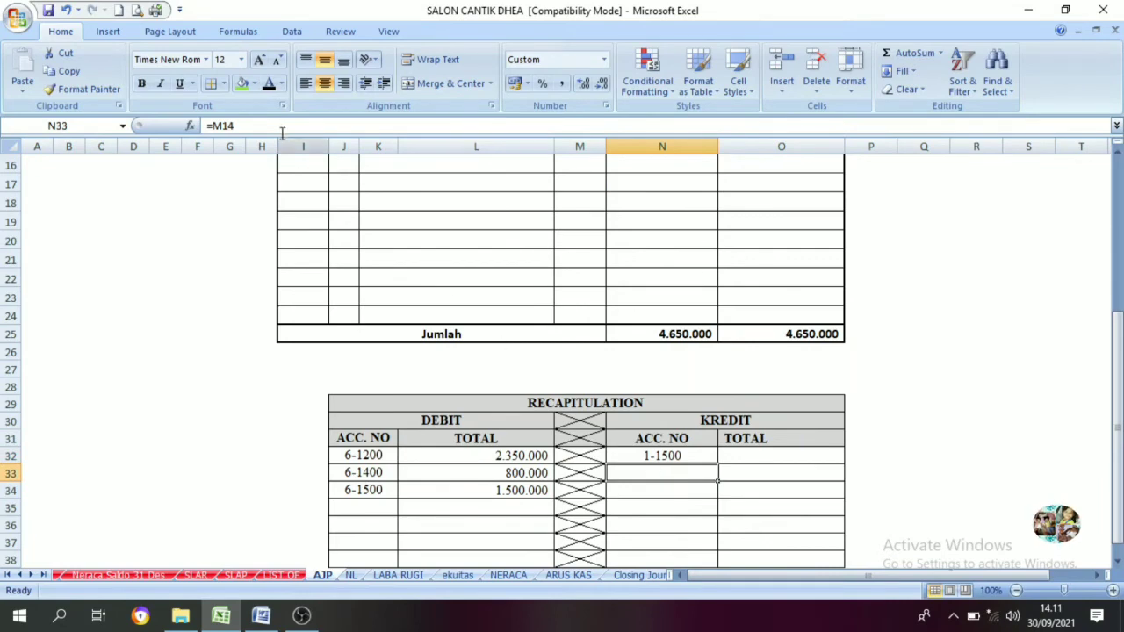
click(269, 83)
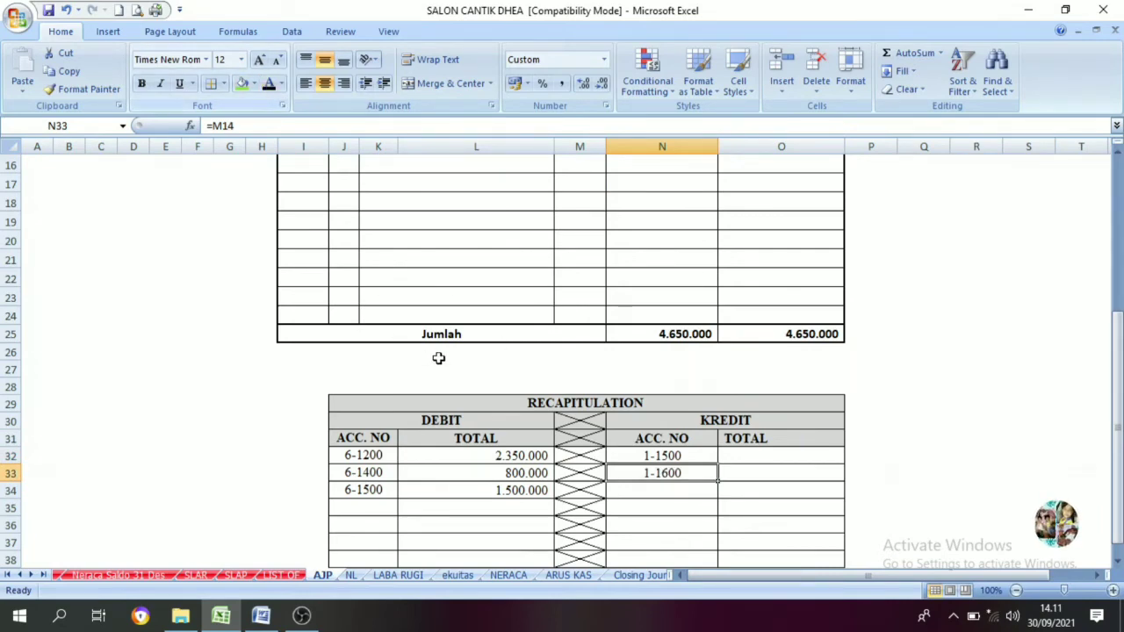
Set the hidden third credit account code 1-2110 in the recapitulation table, N34, to black text, checking it against the journal
scroll(439, 356, up, 5)
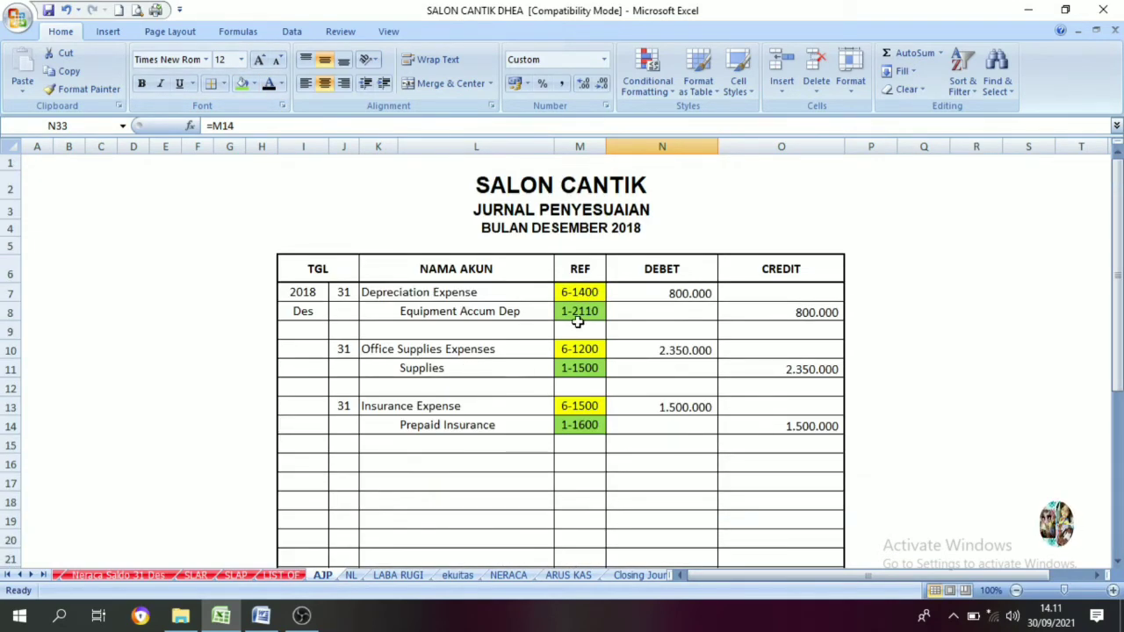
scroll(578, 330, down, 7)
click(662, 375)
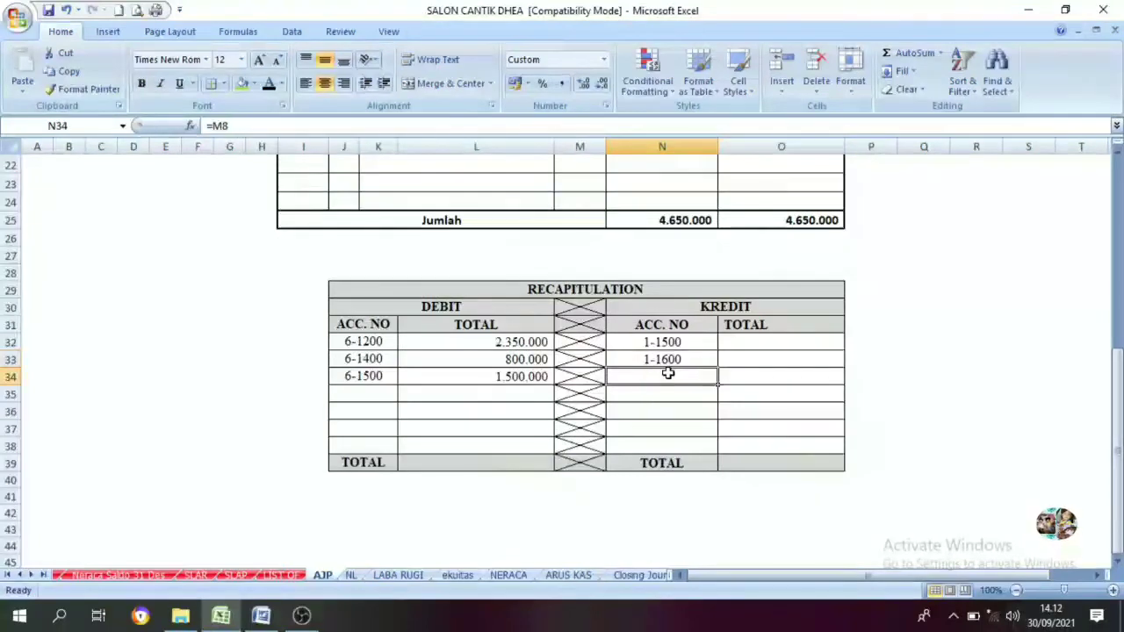
click(270, 88)
scroll(592, 237, up, 4)
scroll(676, 316, down, 5)
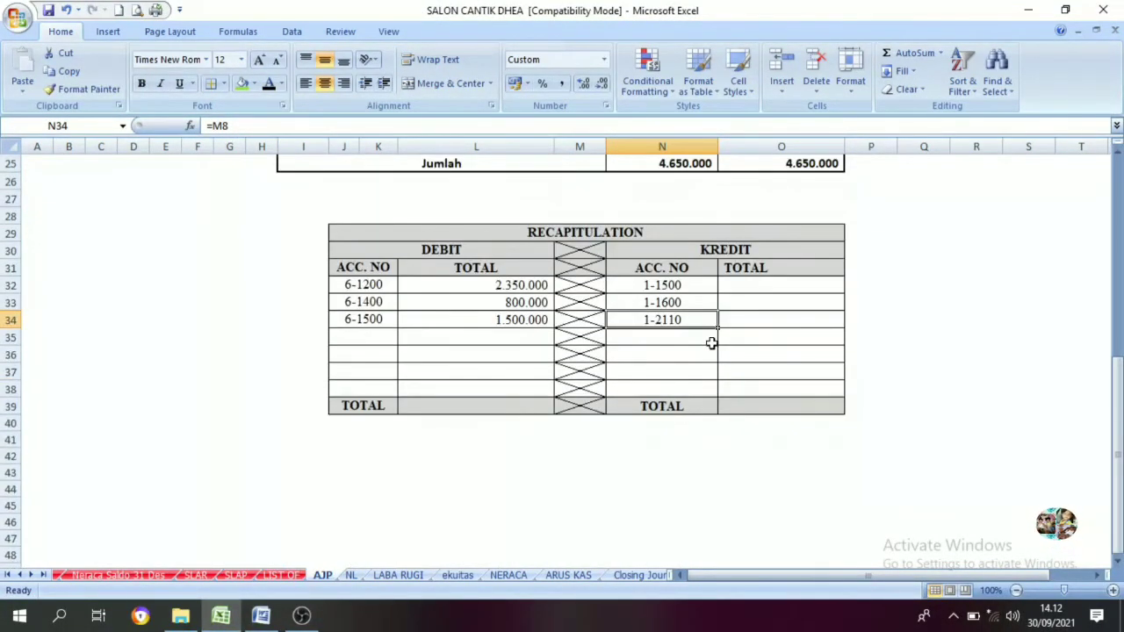
Set the hidden recapitulation credit totals for accounts 1-1500 and 1-1600, O32:O33, to black text, checking them against the journal
scroll(707, 333, up, 6)
scroll(708, 328, up, 1)
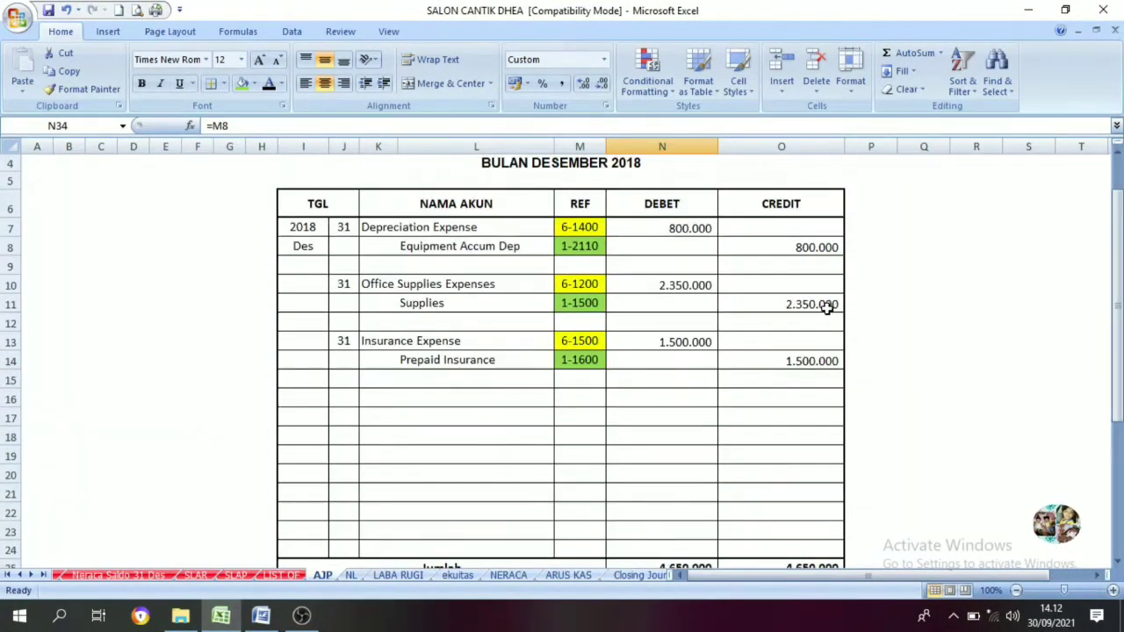
scroll(827, 307, down, 6)
click(813, 339)
text(=O11)
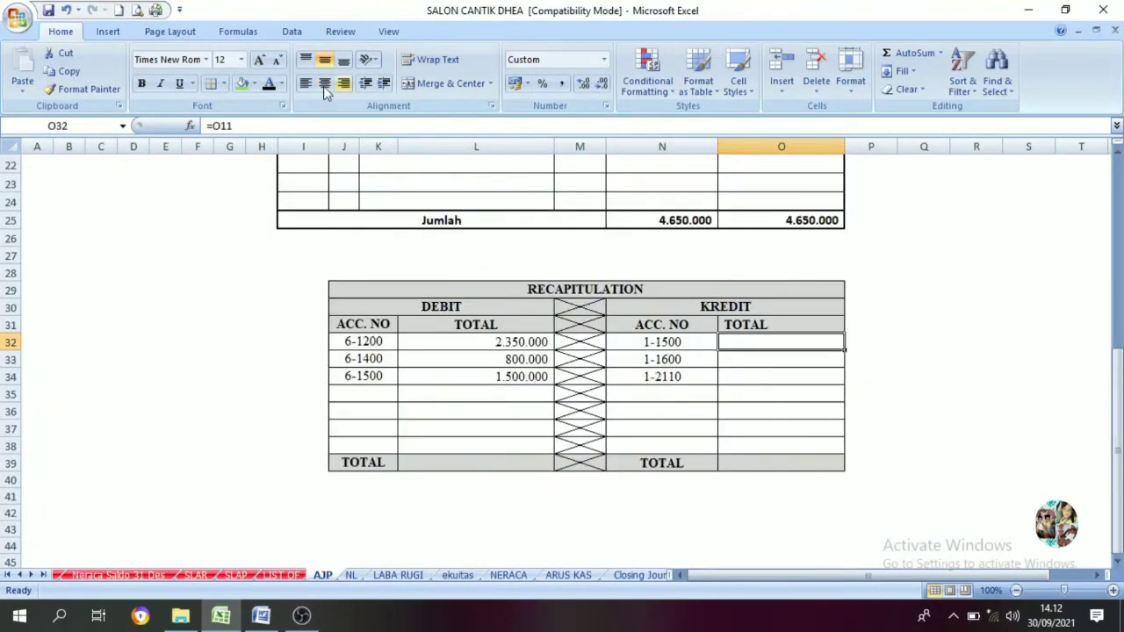
key(ctrl+Return)
scroll(581, 274, up, 6)
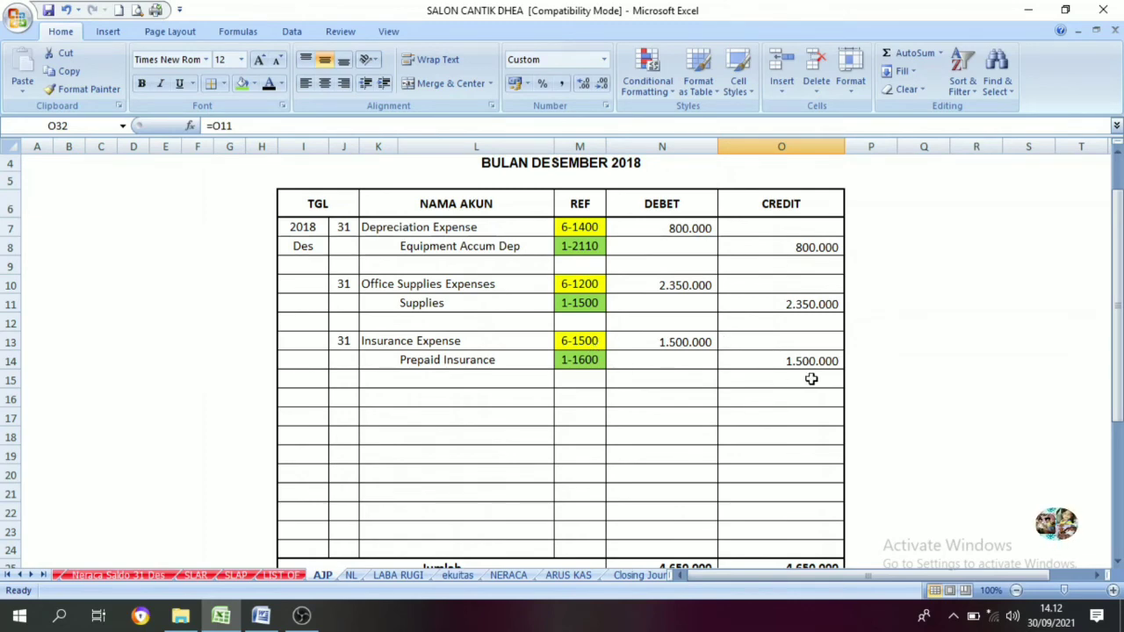
scroll(811, 379, down, 6)
click(787, 358)
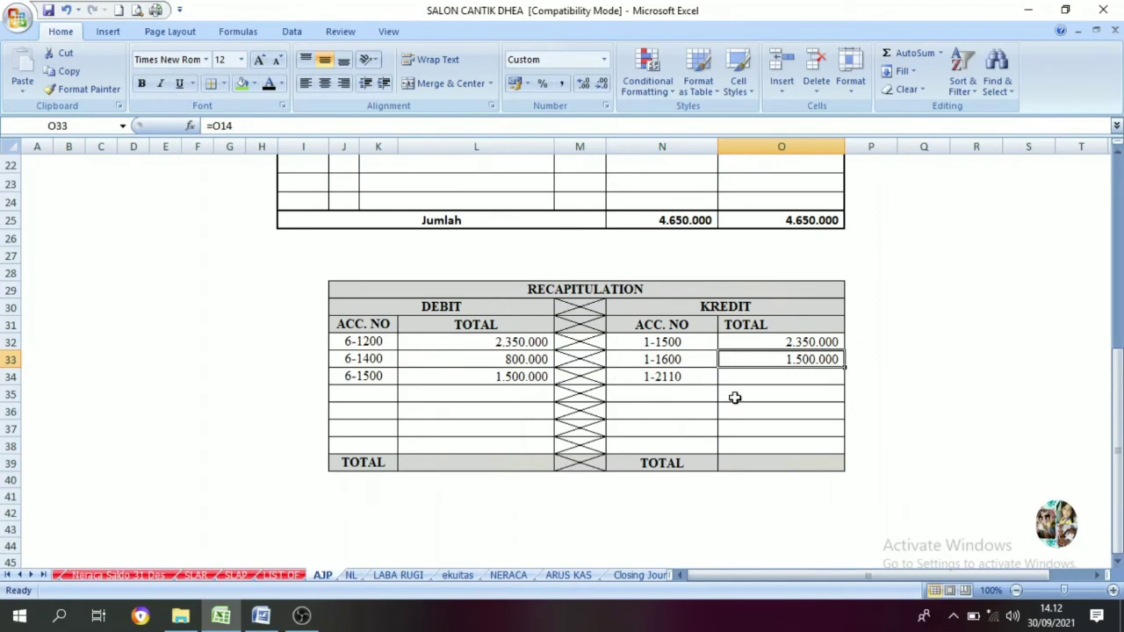
Check the Equipment Accum Dep credit in the journal and set the hidden 1-2110 total in O34 to black text
scroll(720, 387, up, 7)
click(818, 313)
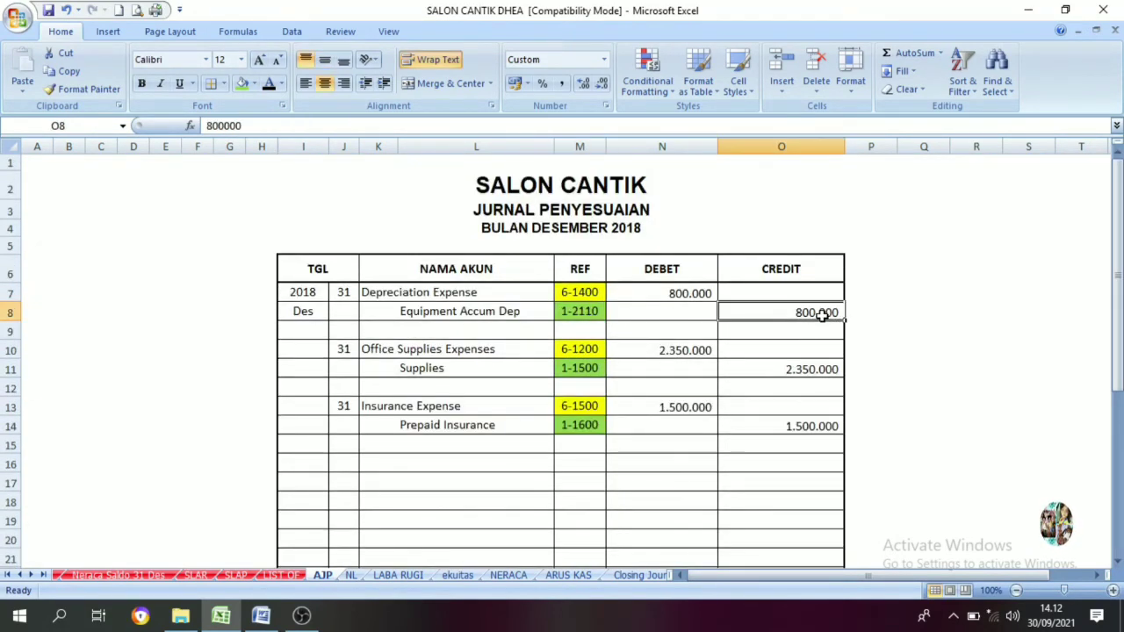
scroll(802, 404, down, 8)
click(822, 323)
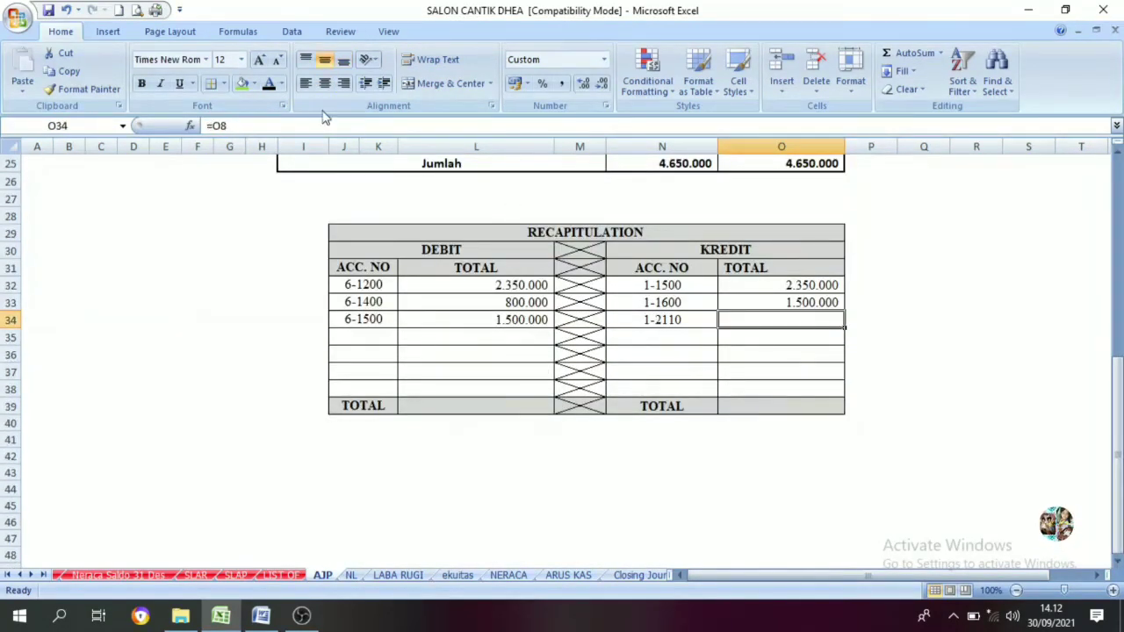
scroll(577, 291, up, 2)
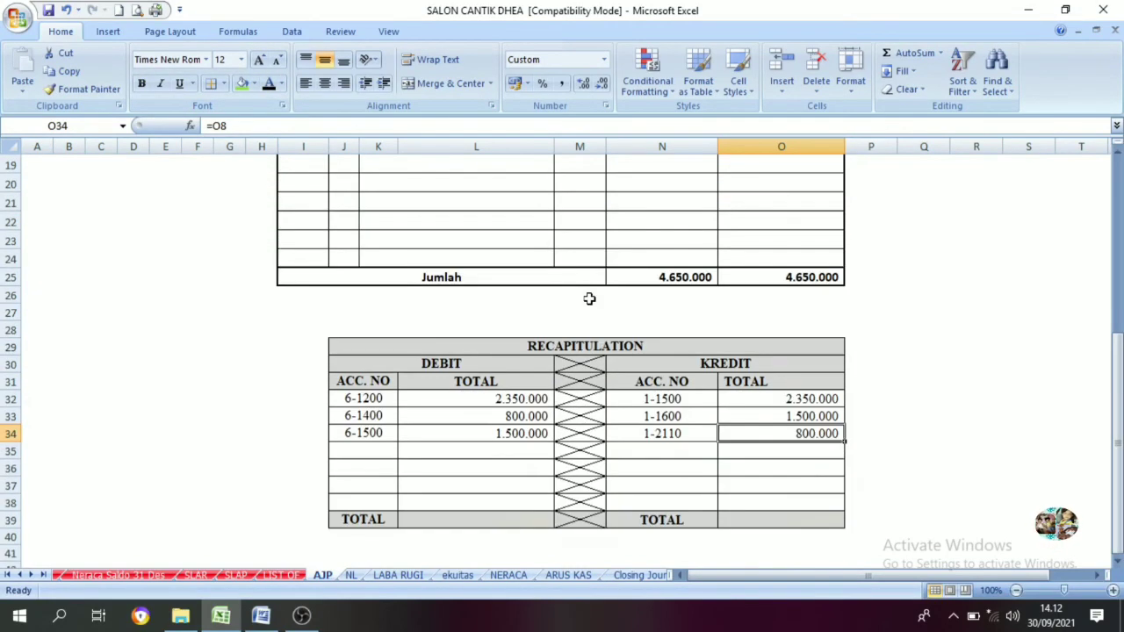
scroll(589, 298, up, 1)
scroll(605, 320, down, 2)
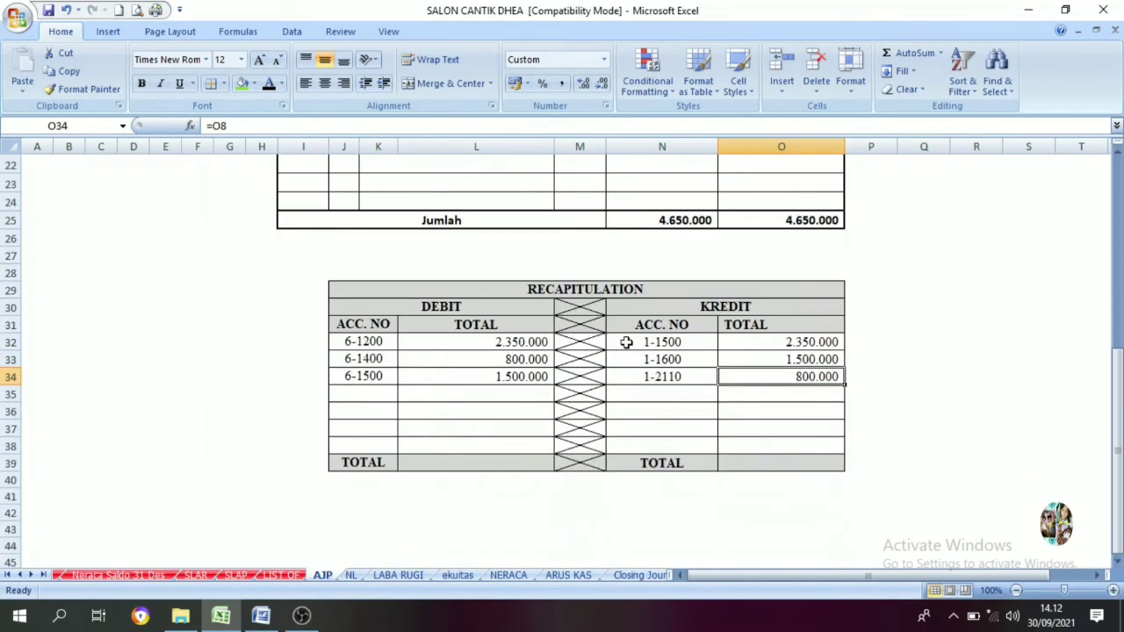
Set the hidden debit and credit grand totals in the recapitulation's TOTAL row, L39 and O39, to black text
click(498, 464)
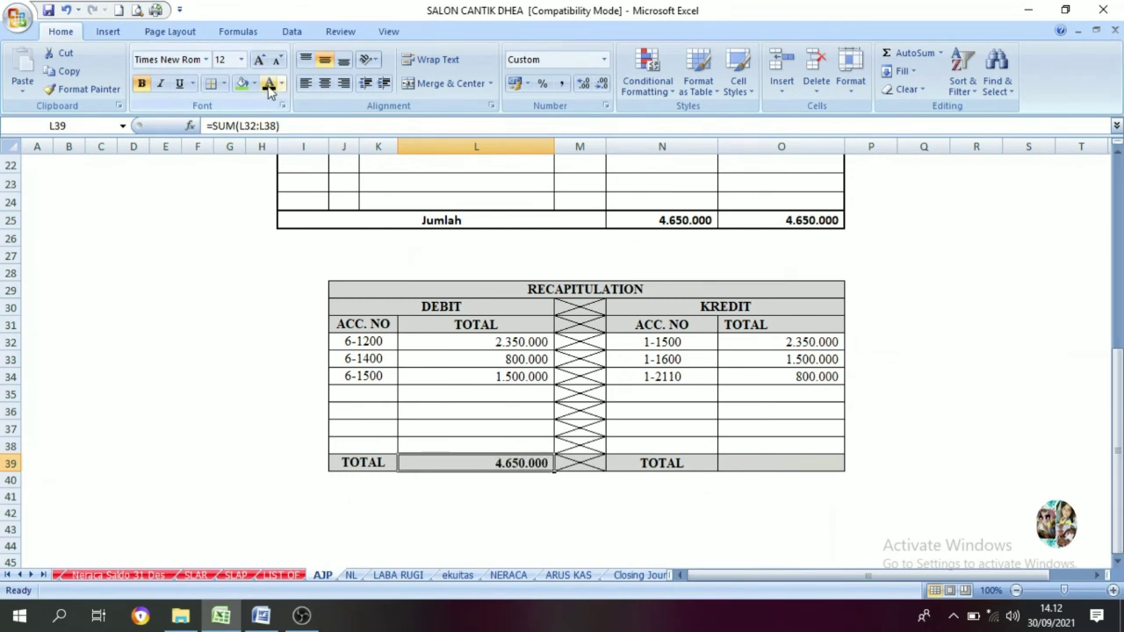
click(768, 468)
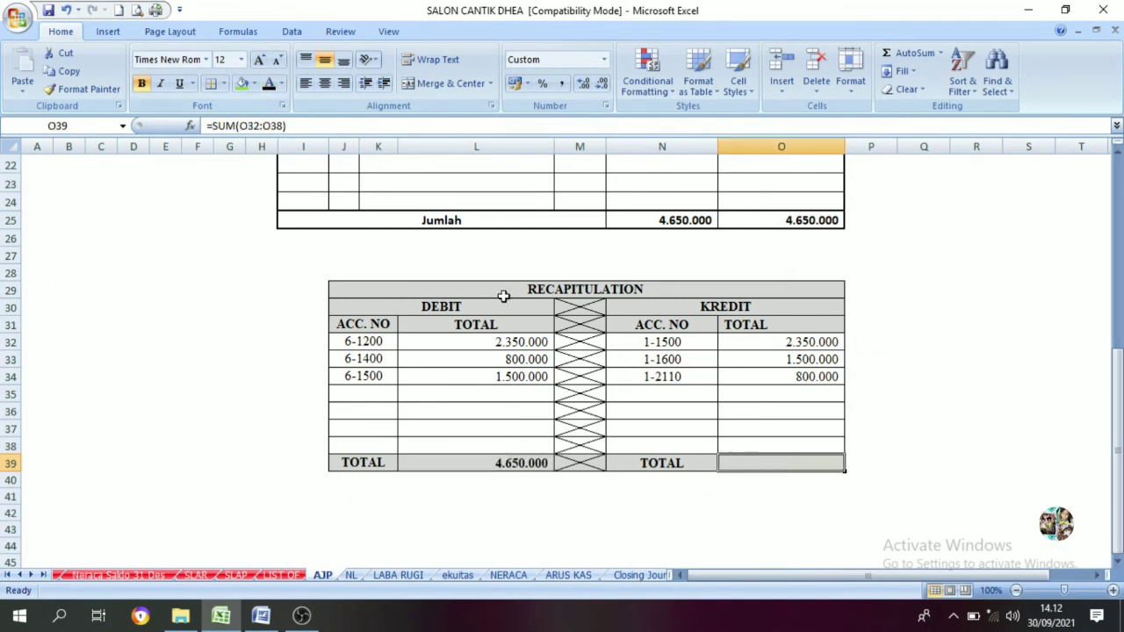
click(269, 85)
Compare the recapitulation's debit and credit grand totals with the journal's Jumlah totals in row 25
click(525, 465)
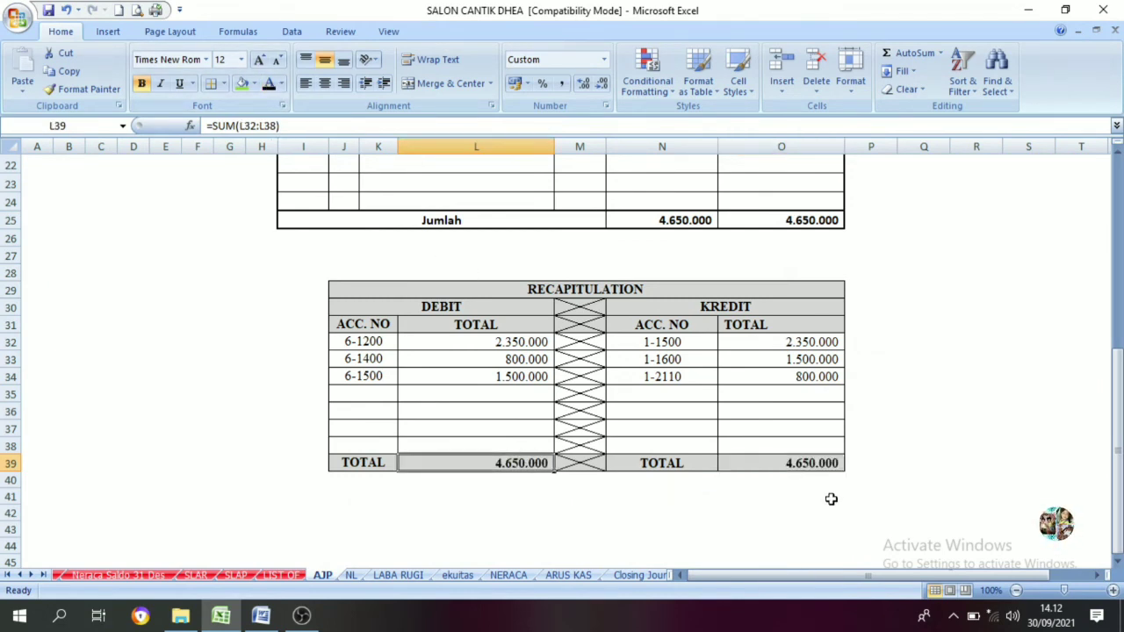
click(824, 463)
drag(654, 224, 755, 223)
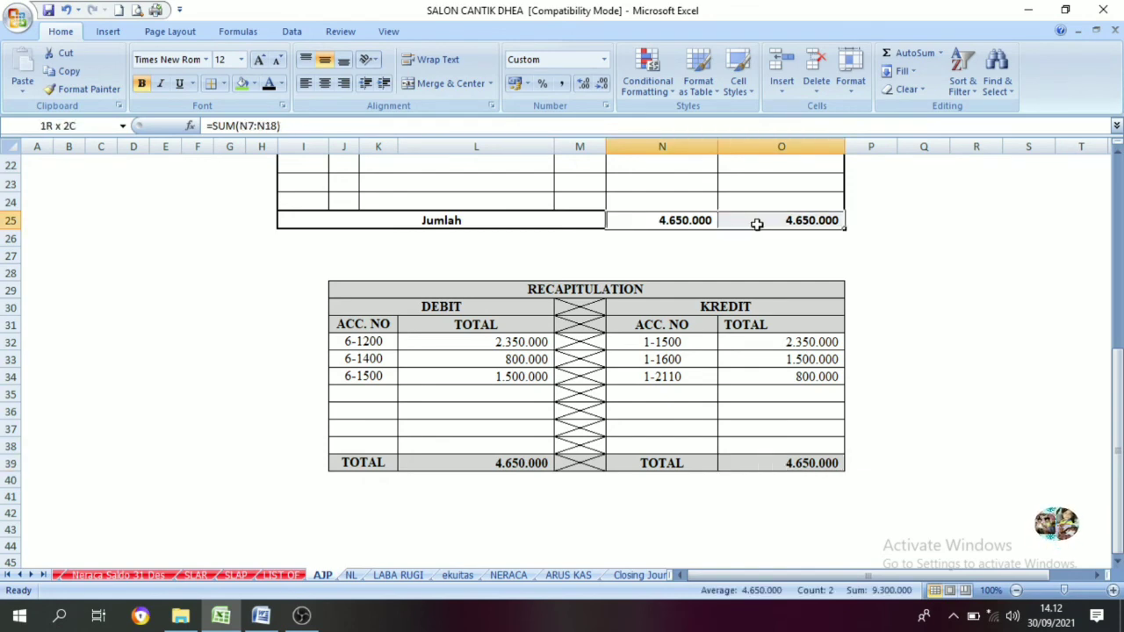
click(642, 347)
Remove the yellow and green fill from the journal's REF cells, M7:M15
scroll(640, 350, up, 7)
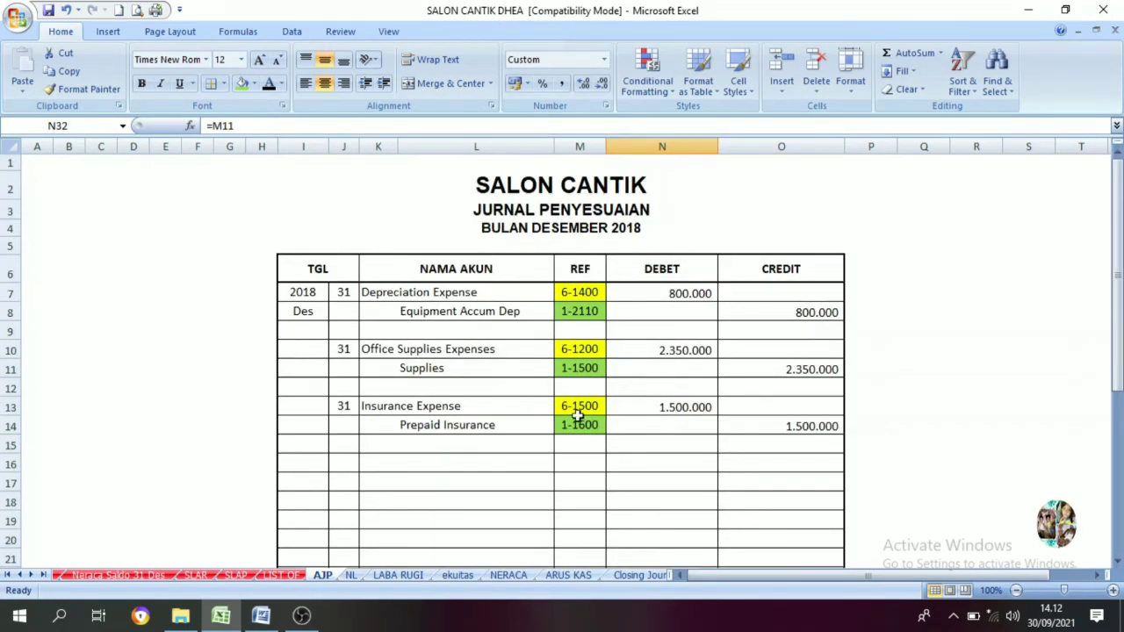
click(581, 290)
drag(582, 290, 578, 450)
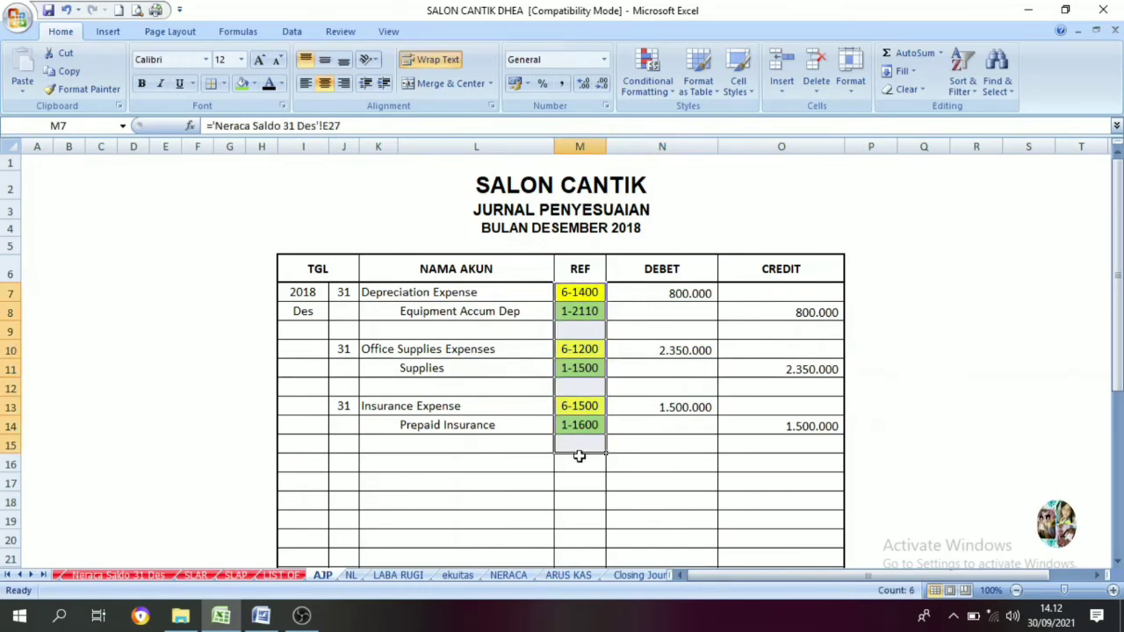
click(254, 83)
click(269, 225)
click(477, 349)
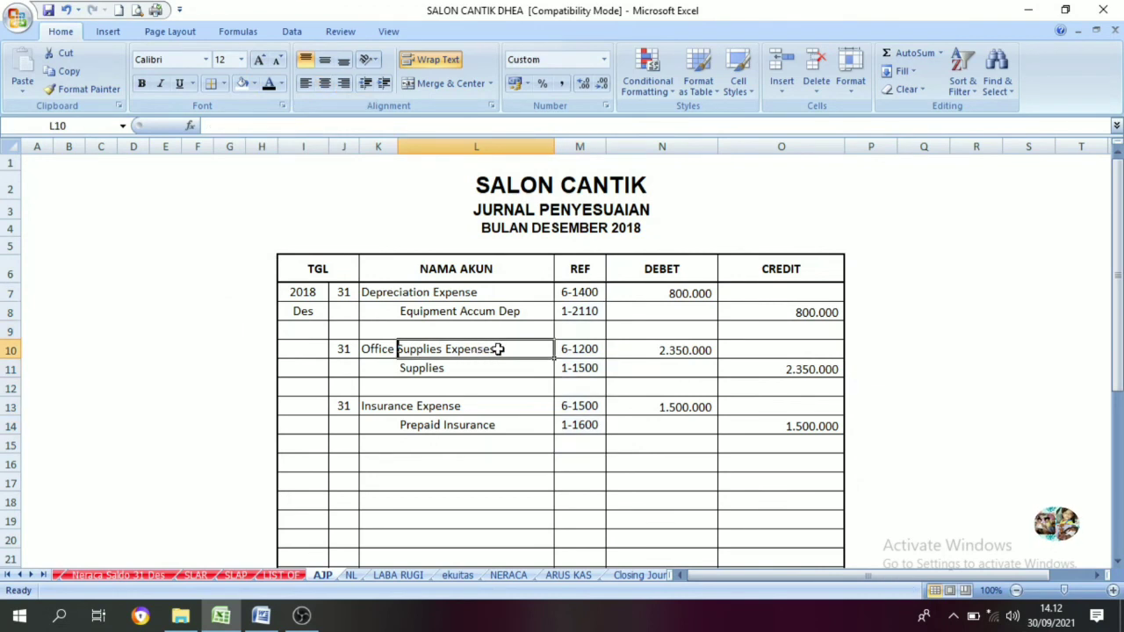